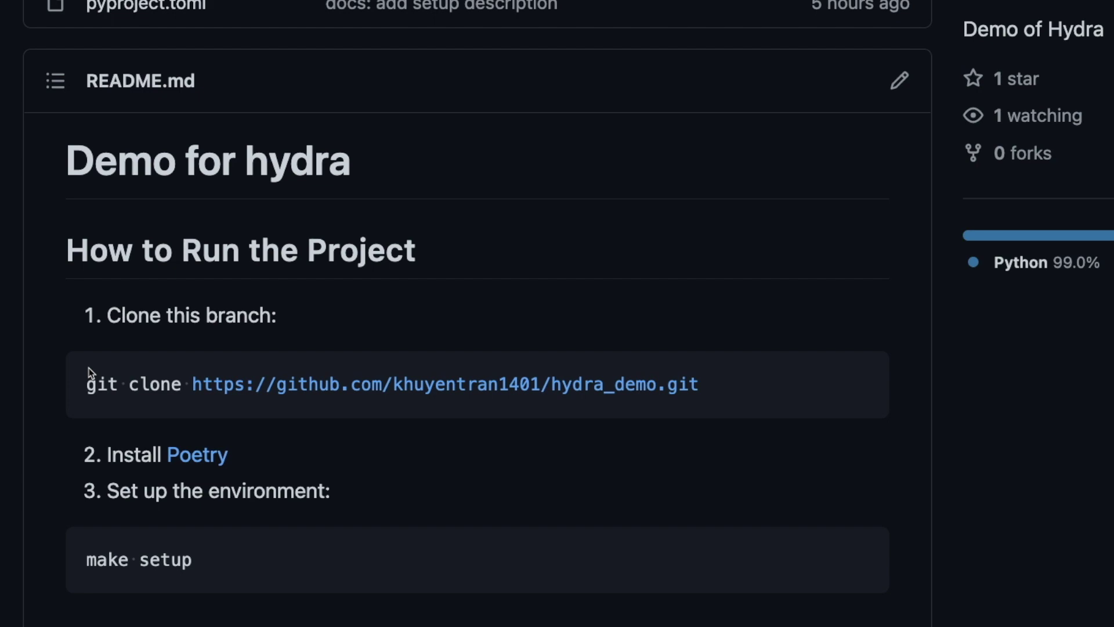
scroll(28, 361, up, 1)
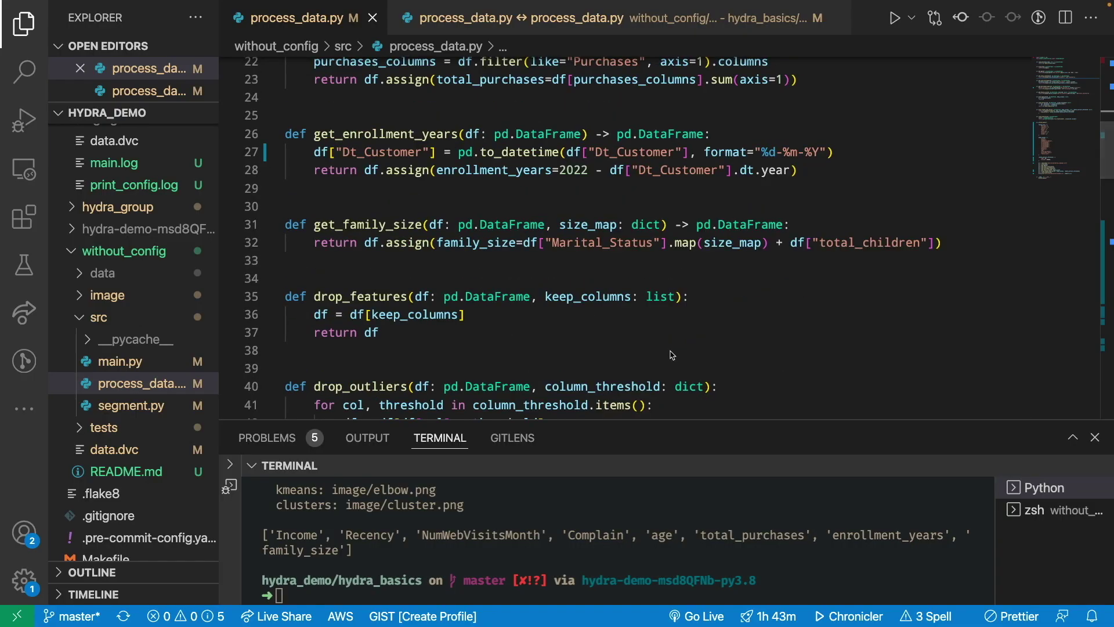
scroll(670, 355, up, 3)
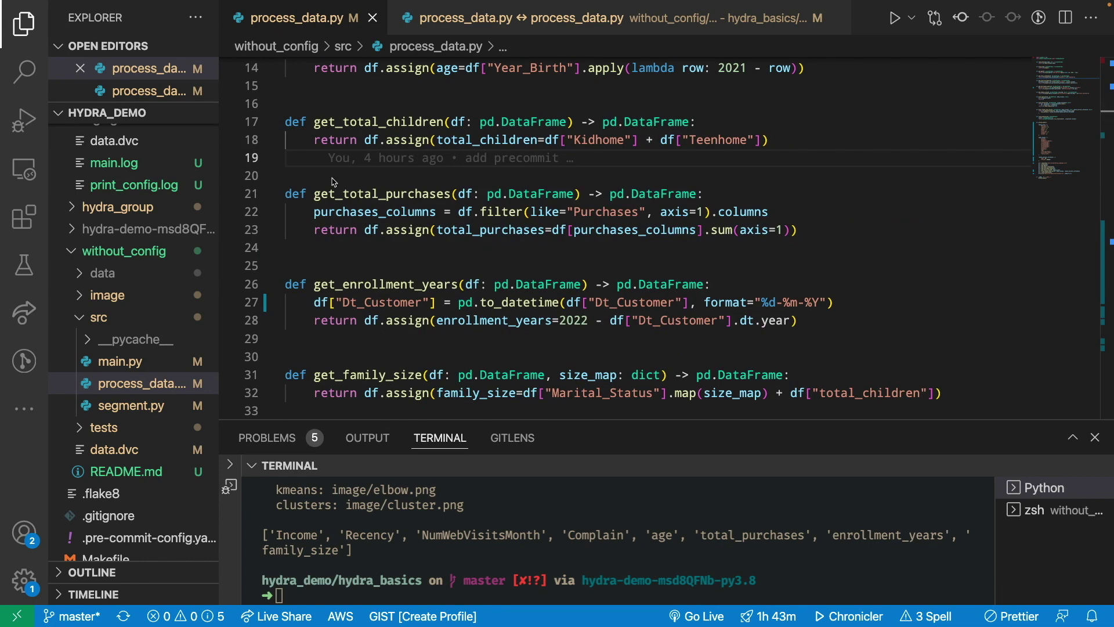
scroll(348, 209, up, 3)
scroll(383, 270, up, 2)
scroll(388, 301, down, 2)
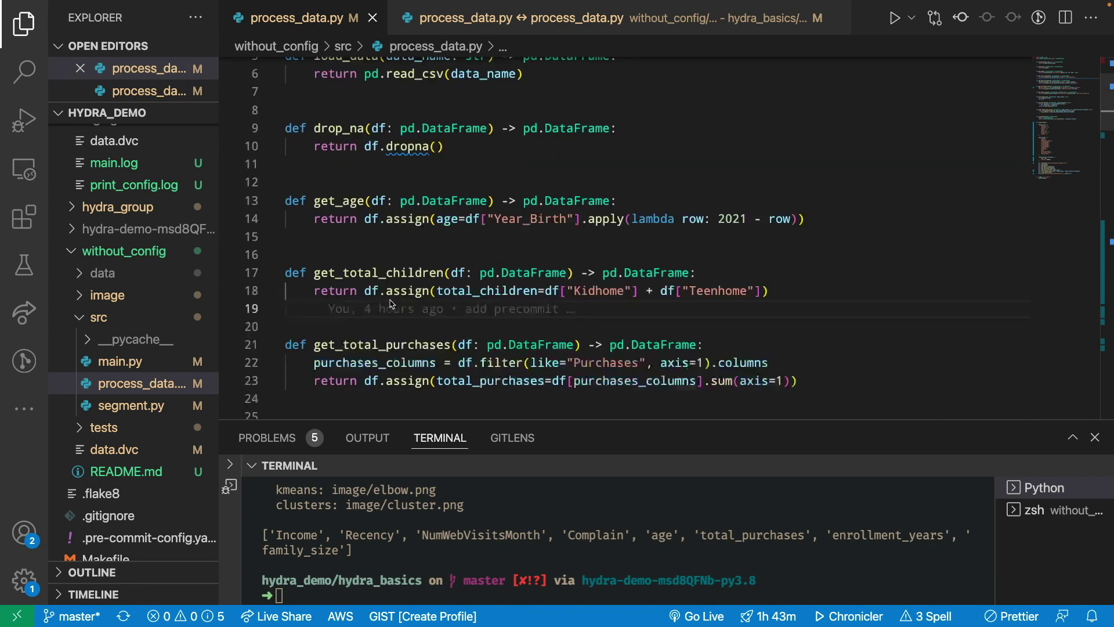
scroll(389, 301, down, 4)
scroll(389, 303, down, 1)
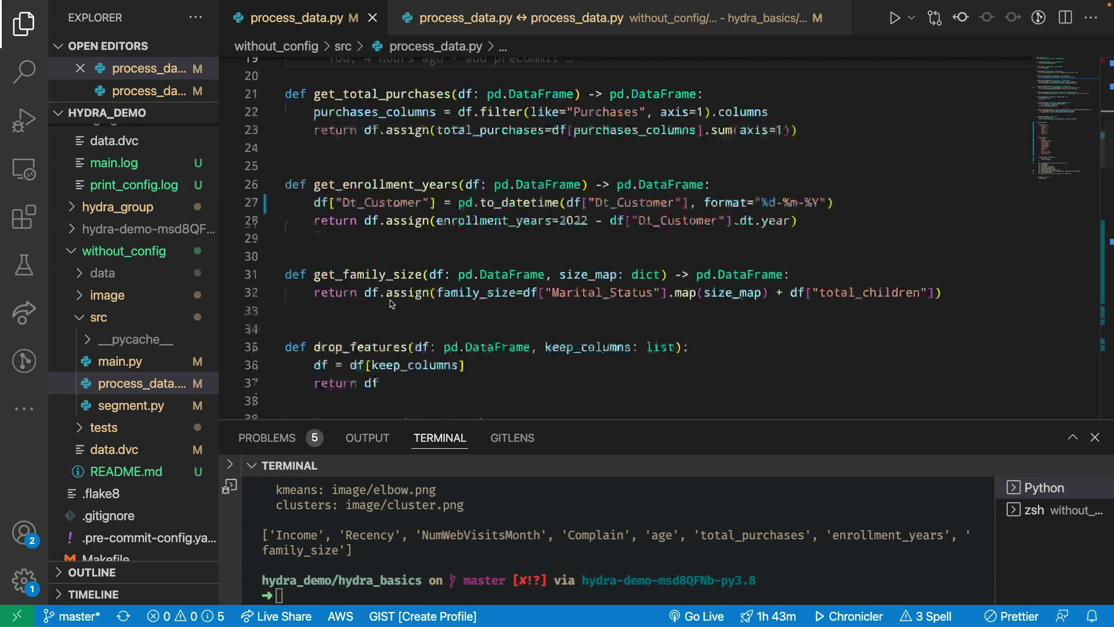
scroll(389, 301, down, 2)
scroll(389, 301, down, 3)
scroll(349, 243, down, 6)
- Inspect the family_size variable in the code and dismiss the commit blame popup
double_click(315, 177)
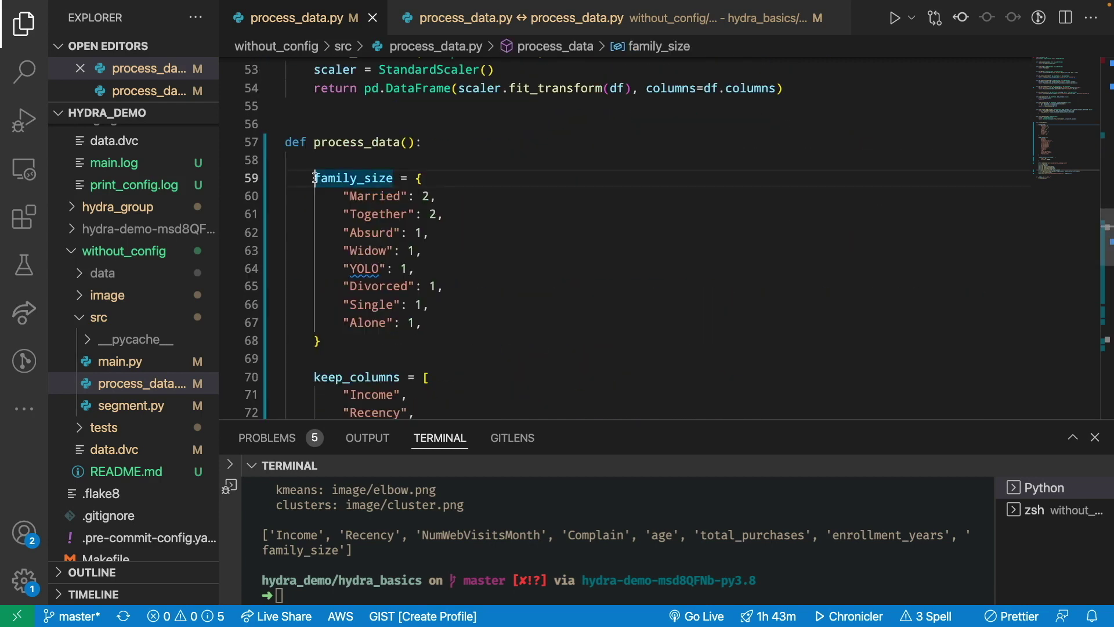
scroll(397, 358, down, 2)
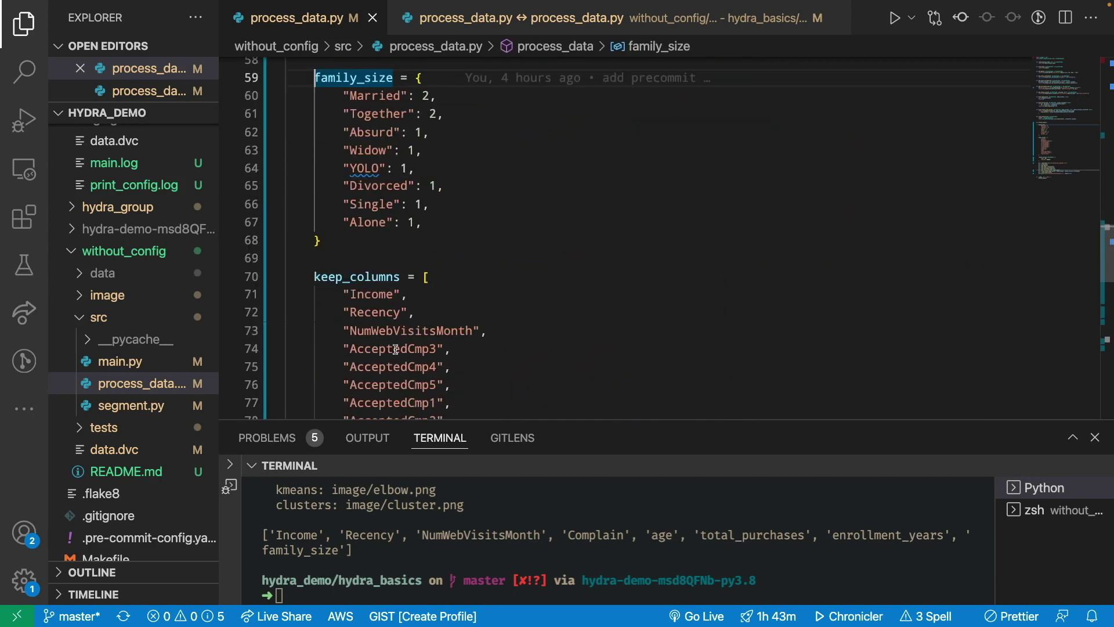
scroll(396, 349, up, 5)
scroll(398, 349, down, 8)
scroll(371, 287, up, 2)
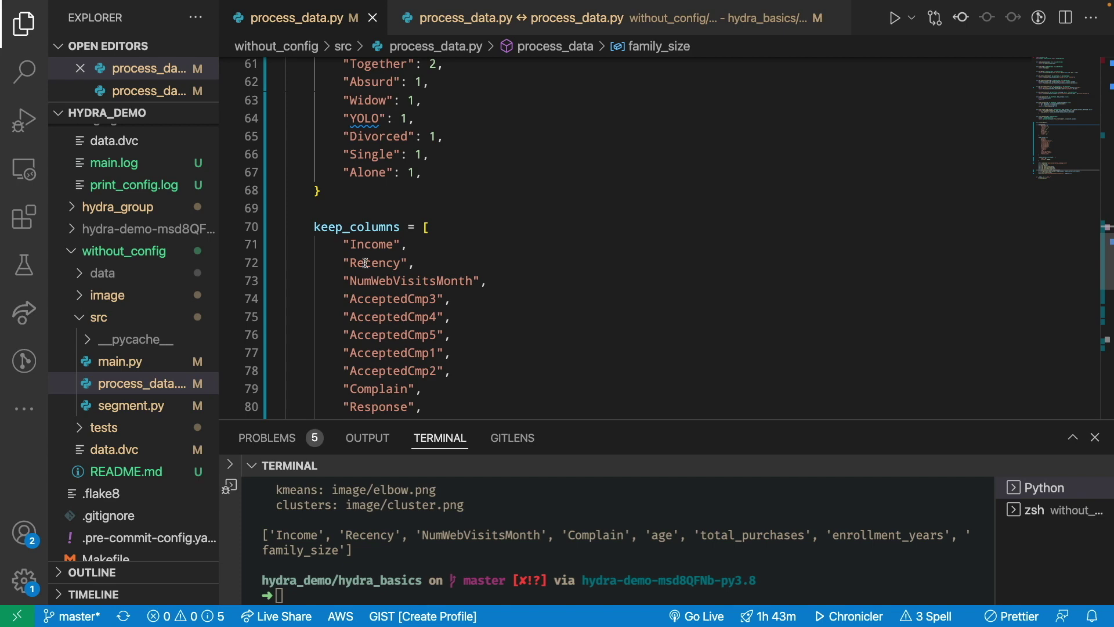
scroll(396, 327, down, 3)
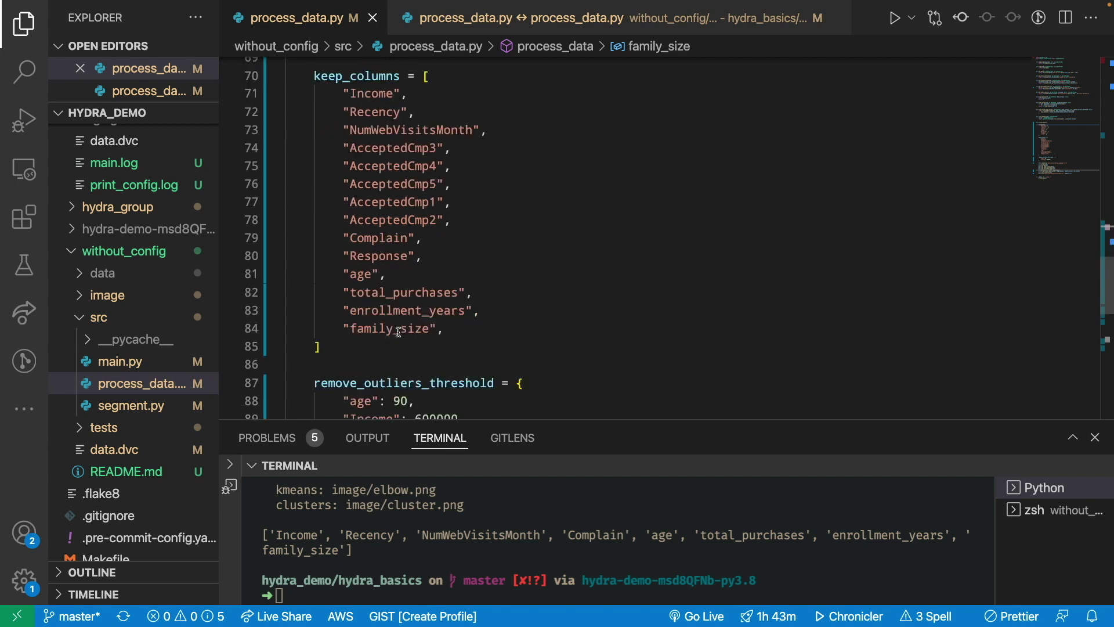
scroll(396, 328, down, 1)
scroll(396, 328, up, 6)
click(406, 345)
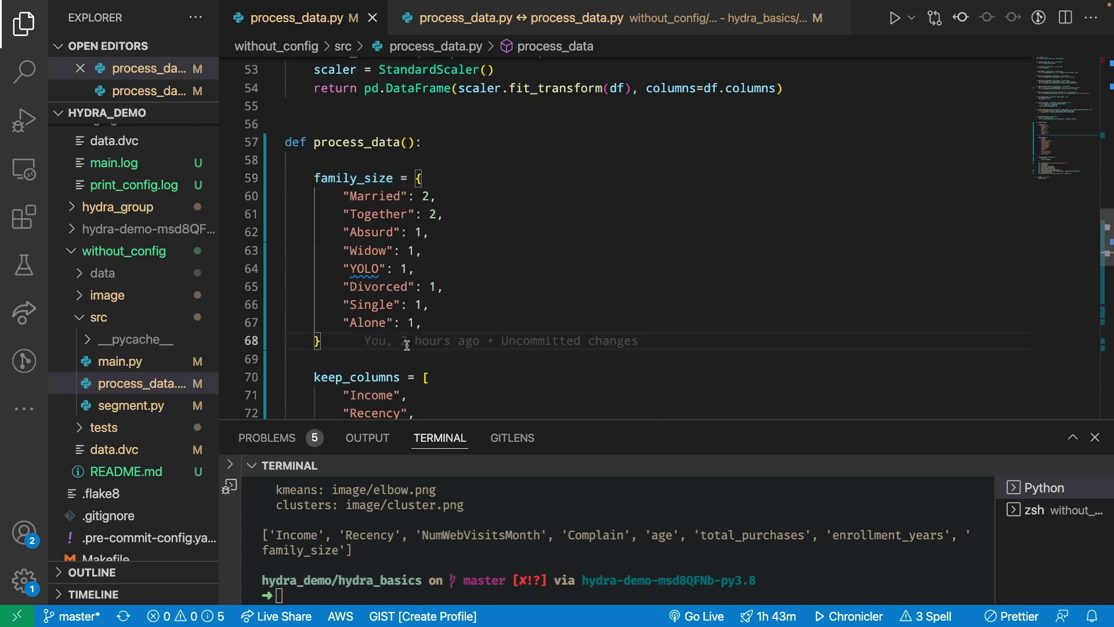
mouse_move(501, 341)
click(818, 200)
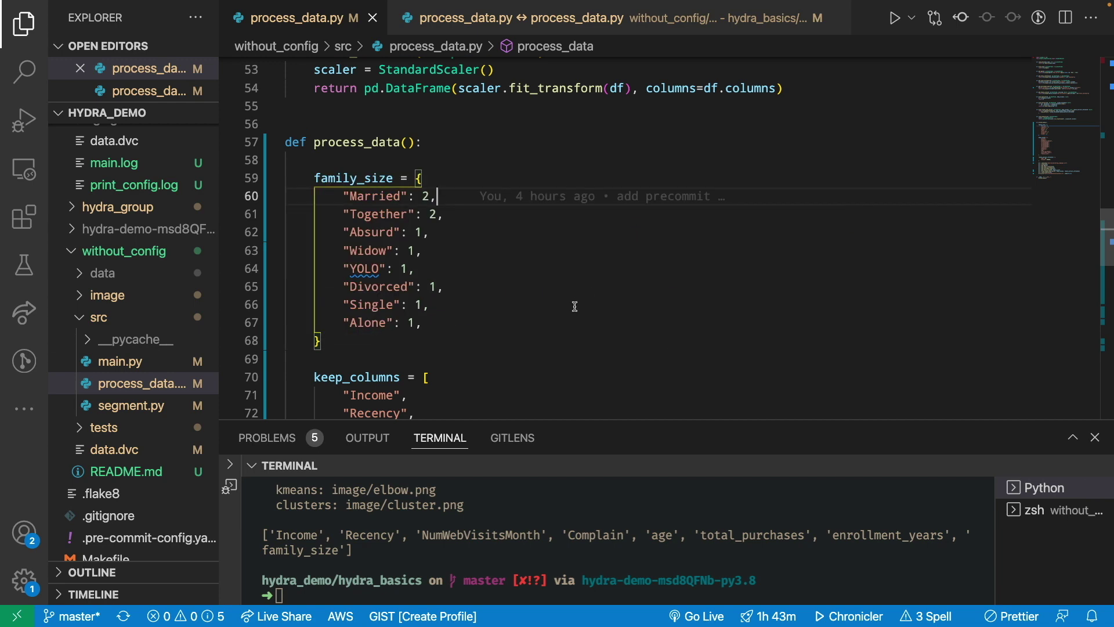
scroll(575, 306, down, 2)
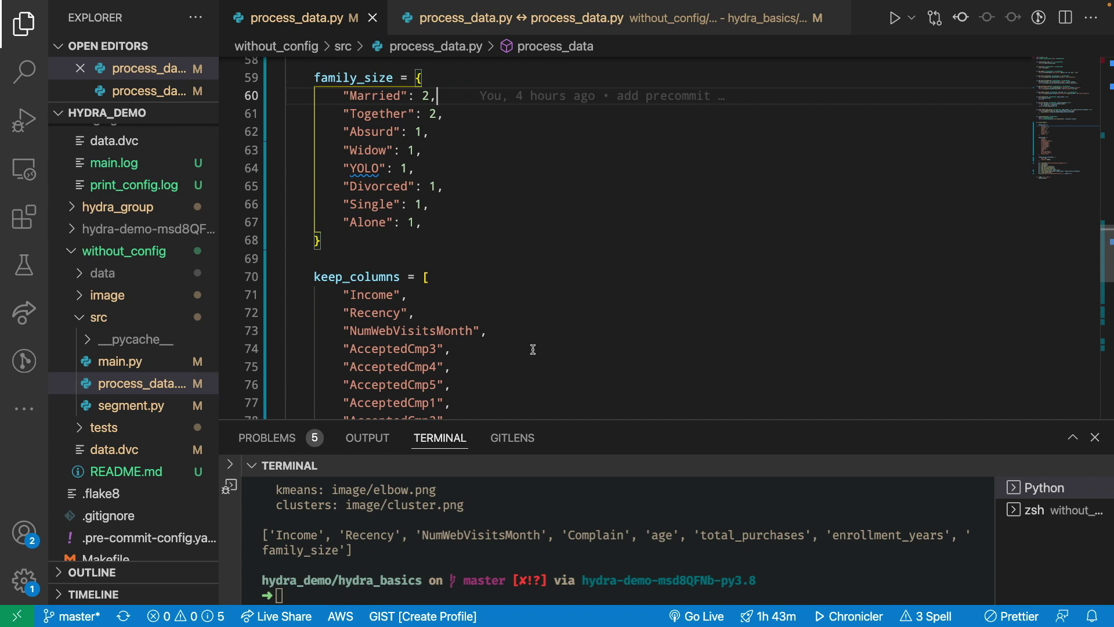
scroll(575, 306, down, 2)
scroll(557, 330, down, 2)
scroll(533, 349, up, 1)
scroll(533, 349, up, 2)
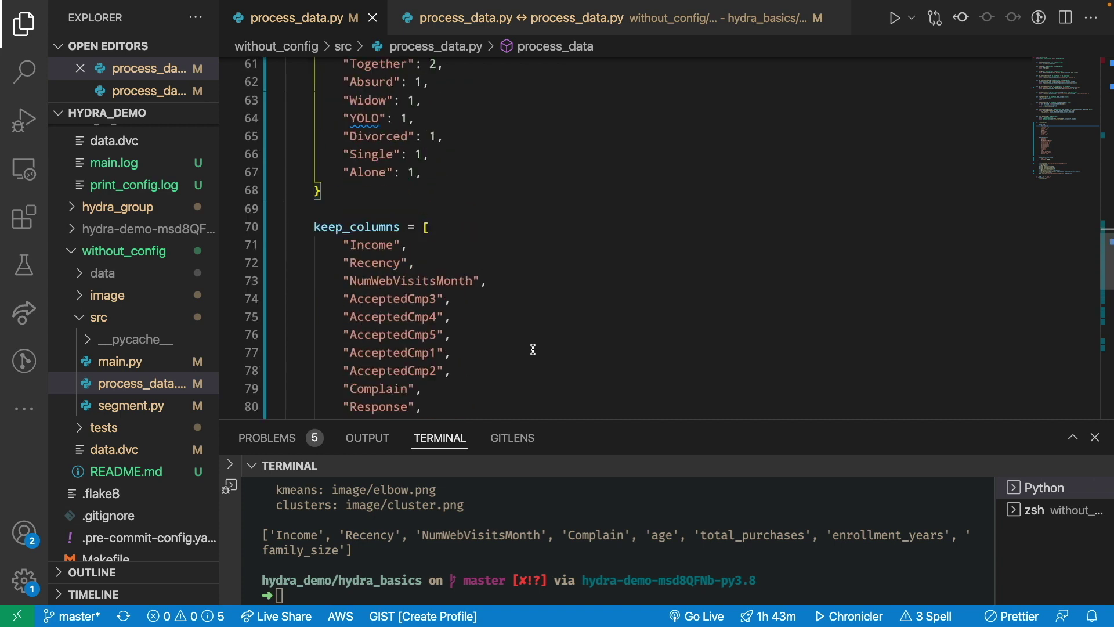
scroll(533, 349, up, 2)
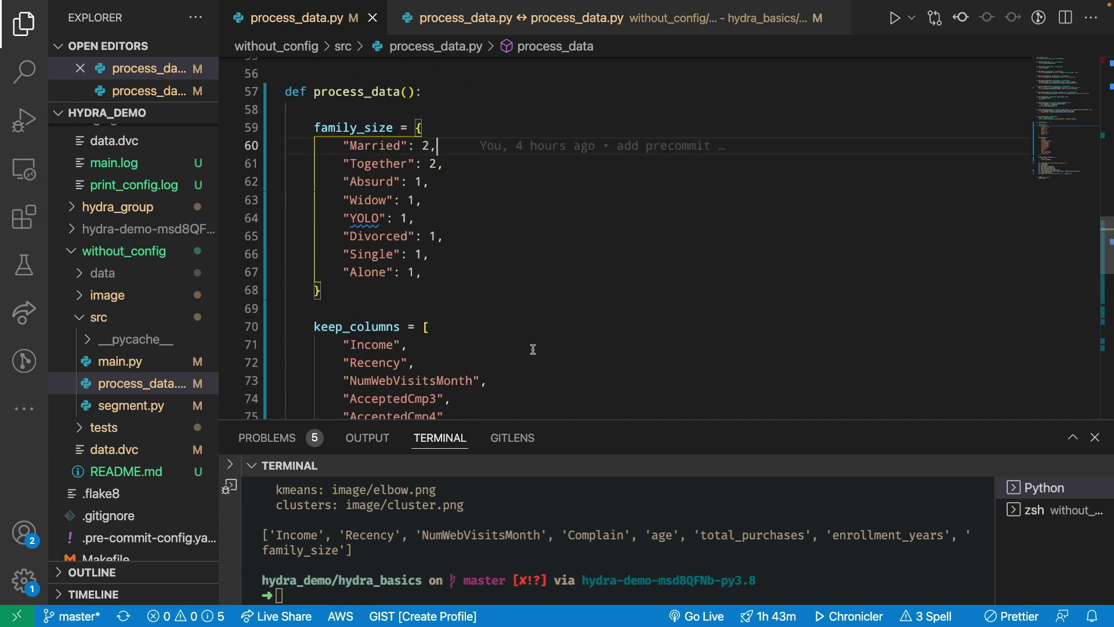
scroll(533, 349, up, 2)
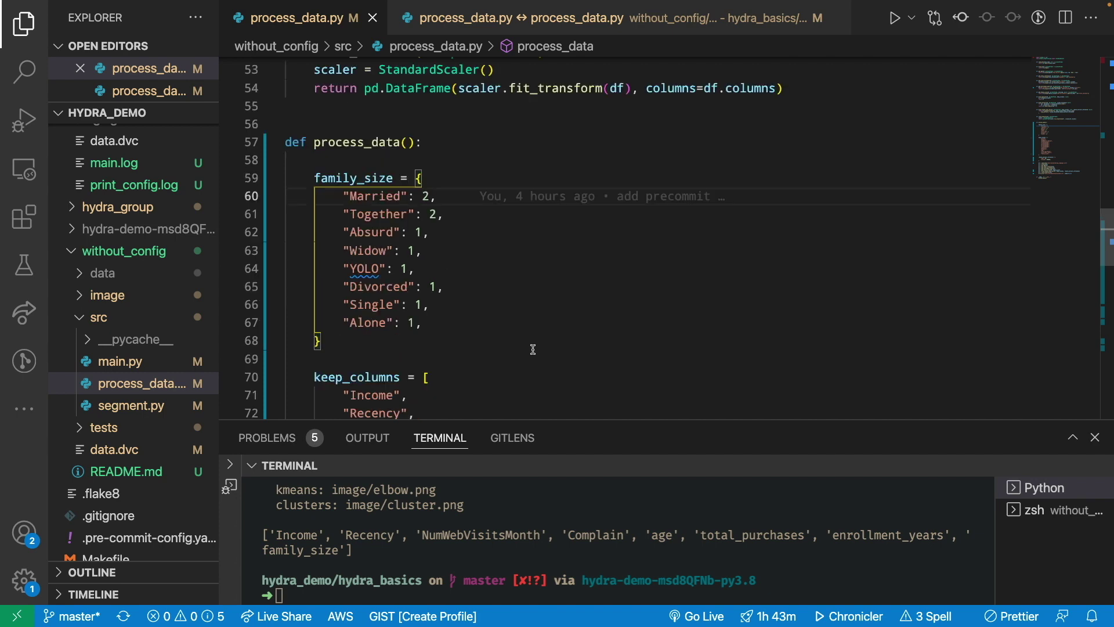
scroll(533, 350, up, 1)
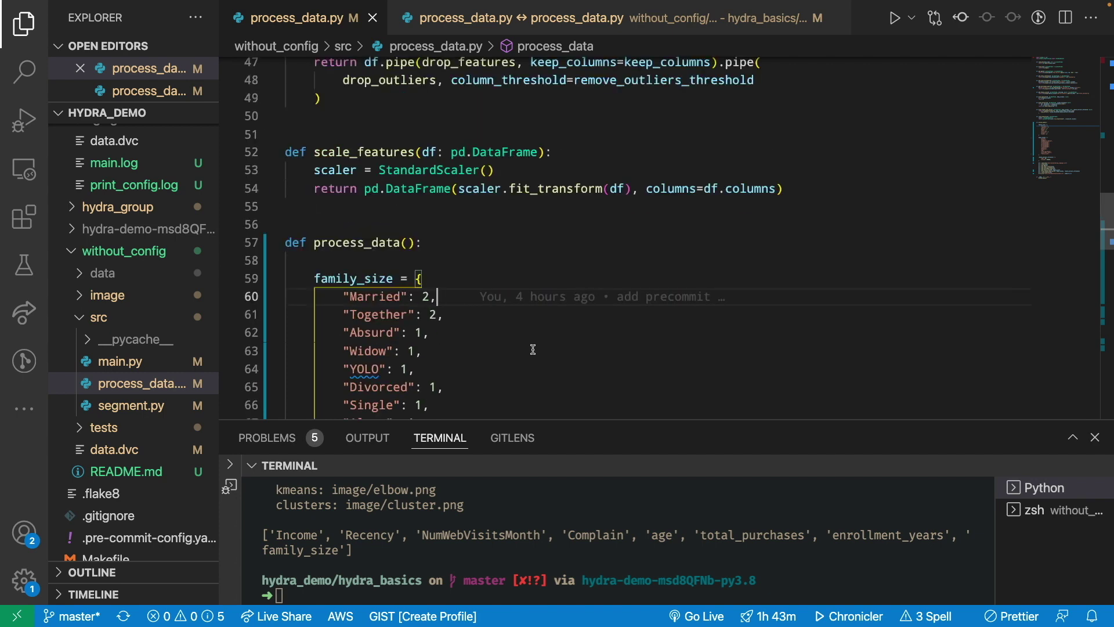
scroll(533, 348, down, 6)
scroll(532, 348, up, 12)
scroll(533, 349, up, 1)
scroll(532, 349, down, 9)
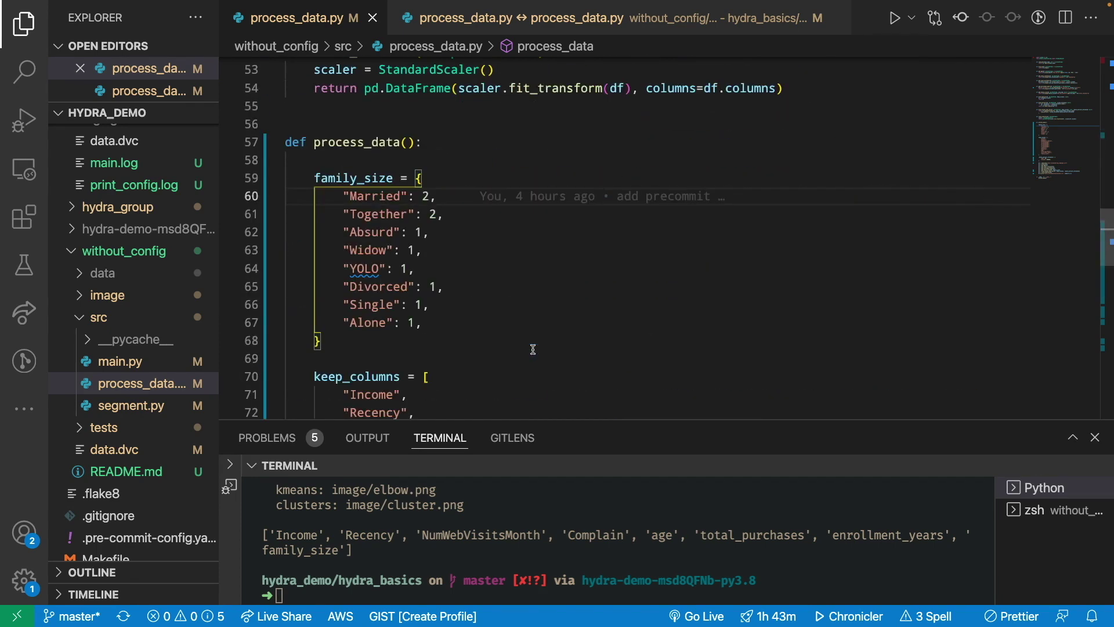
scroll(533, 349, down, 6)
scroll(533, 349, up, 4)
scroll(532, 349, down, 2)
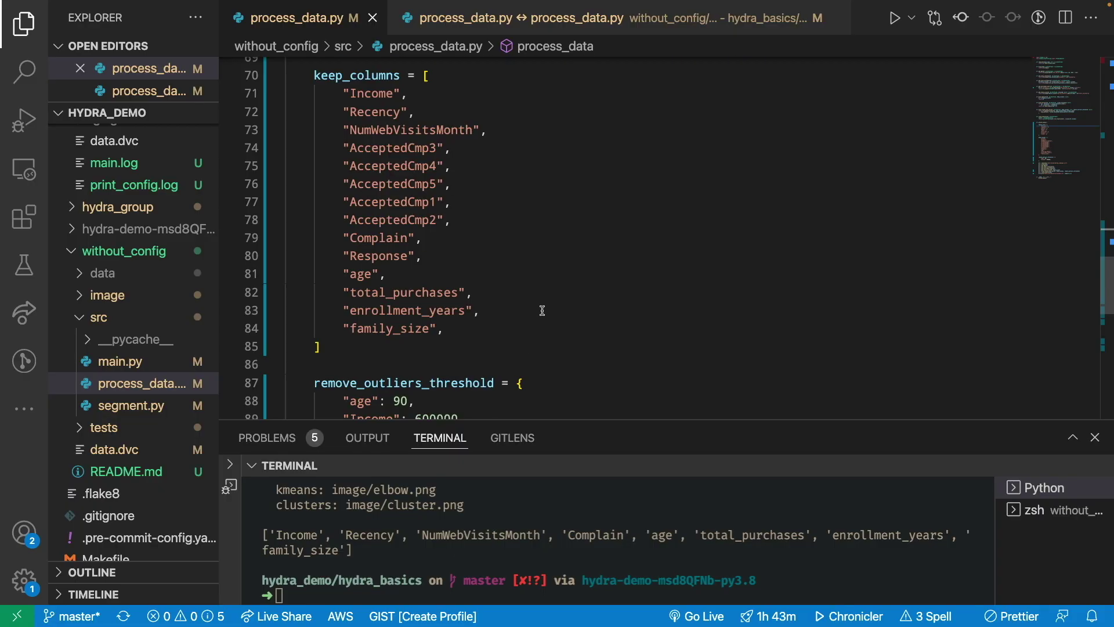
scroll(541, 310, up, 1)
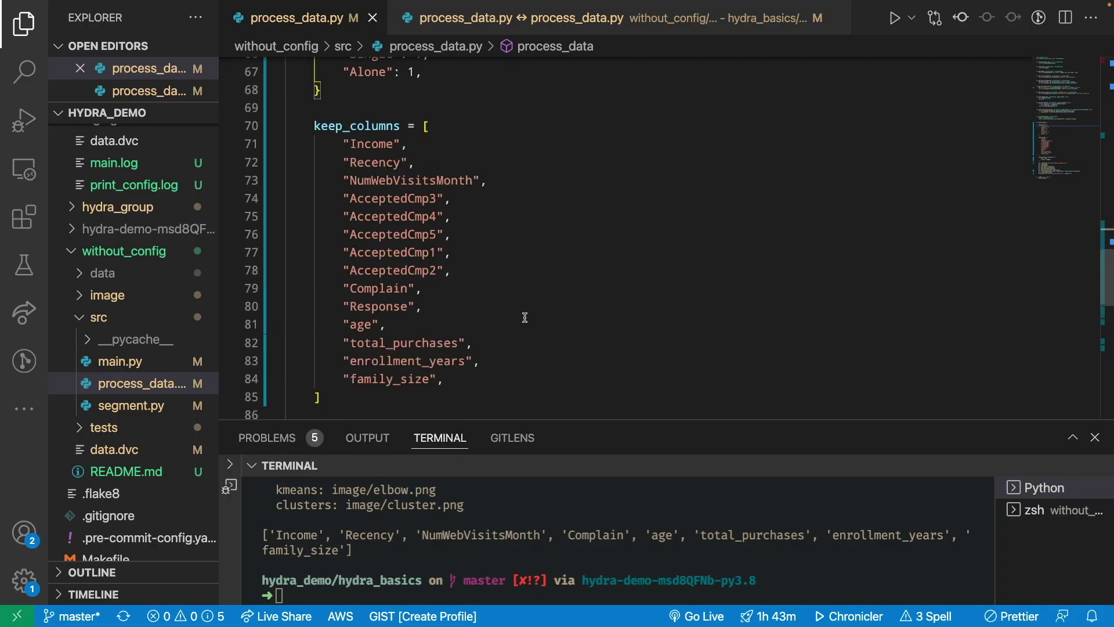
scroll(507, 332, up, 2)
scroll(506, 333, up, 3)
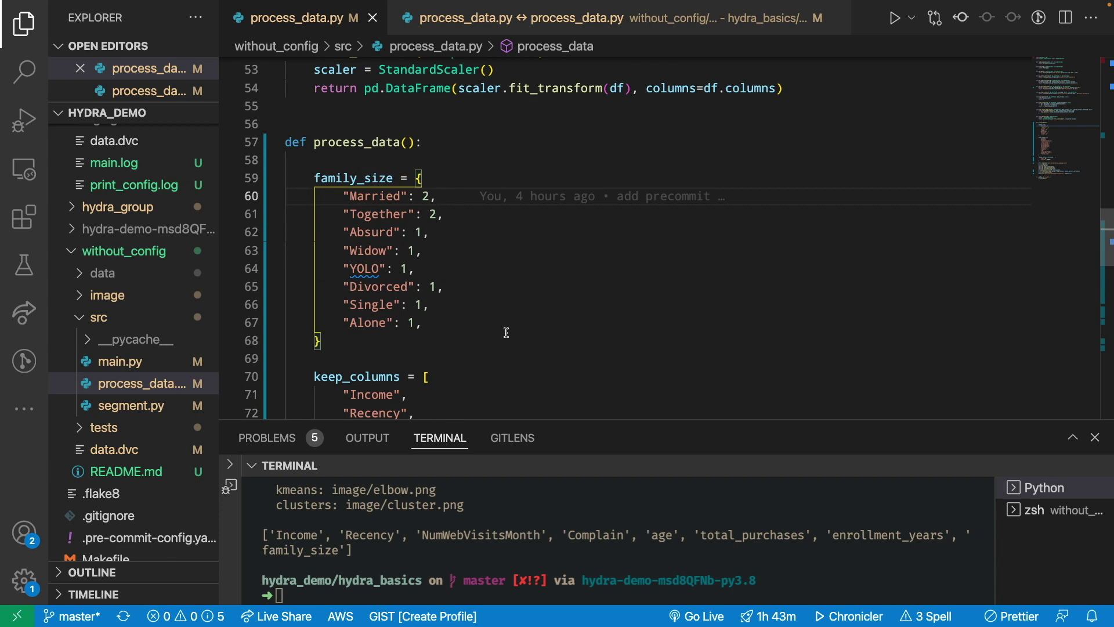
scroll(496, 296, down, 3)
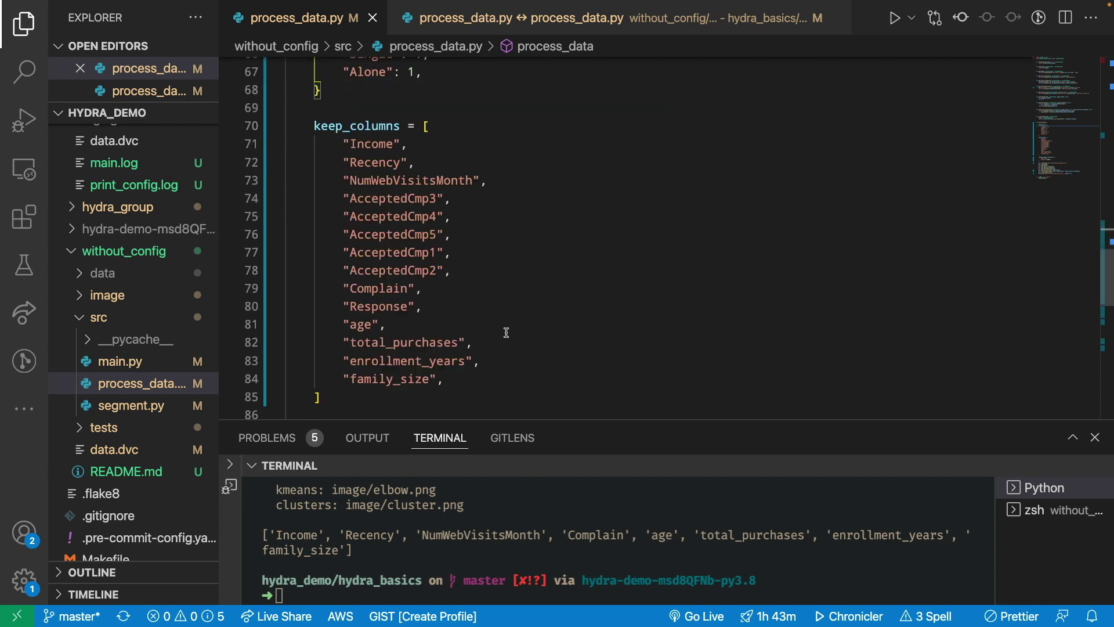
scroll(492, 258, up, 2)
scroll(492, 258, up, 2)
scroll(491, 257, up, 2)
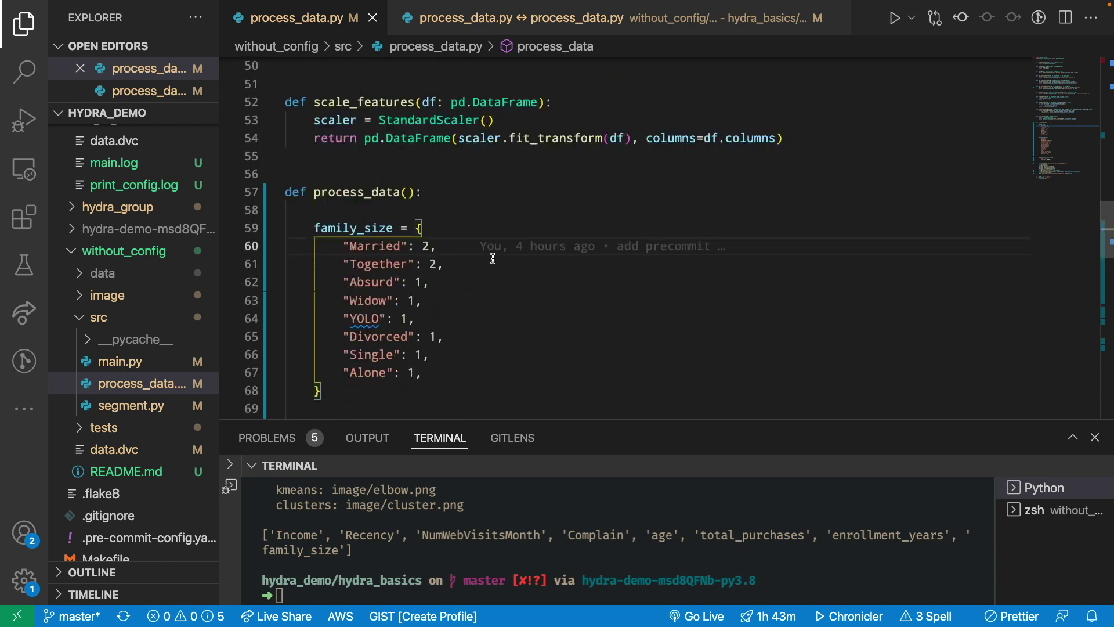
scroll(492, 258, up, 2)
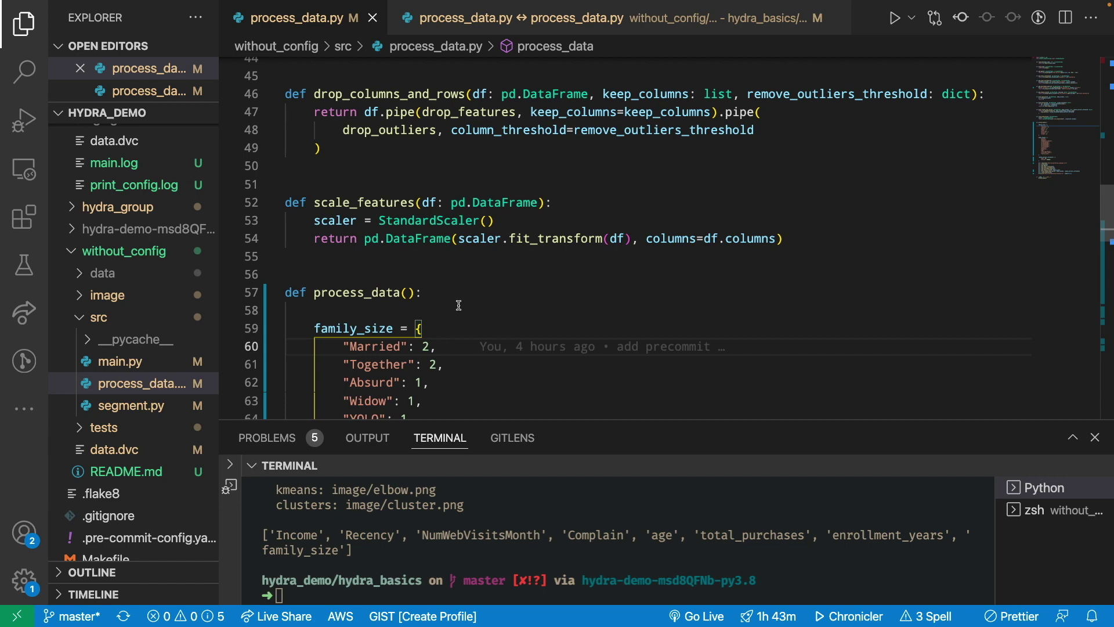
scroll(462, 305, down, 3)
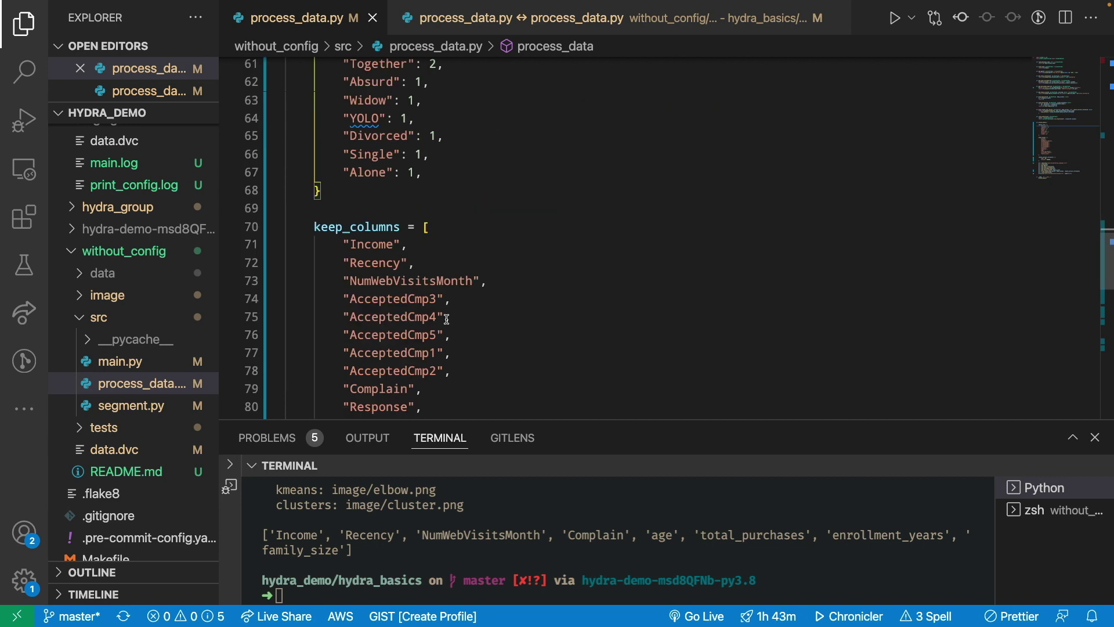
- In hydra_basics config/main.yaml, cut and re-paste the family_size entry among keep_columns, then save
click(133, 255)
scroll(135, 217, up, 2)
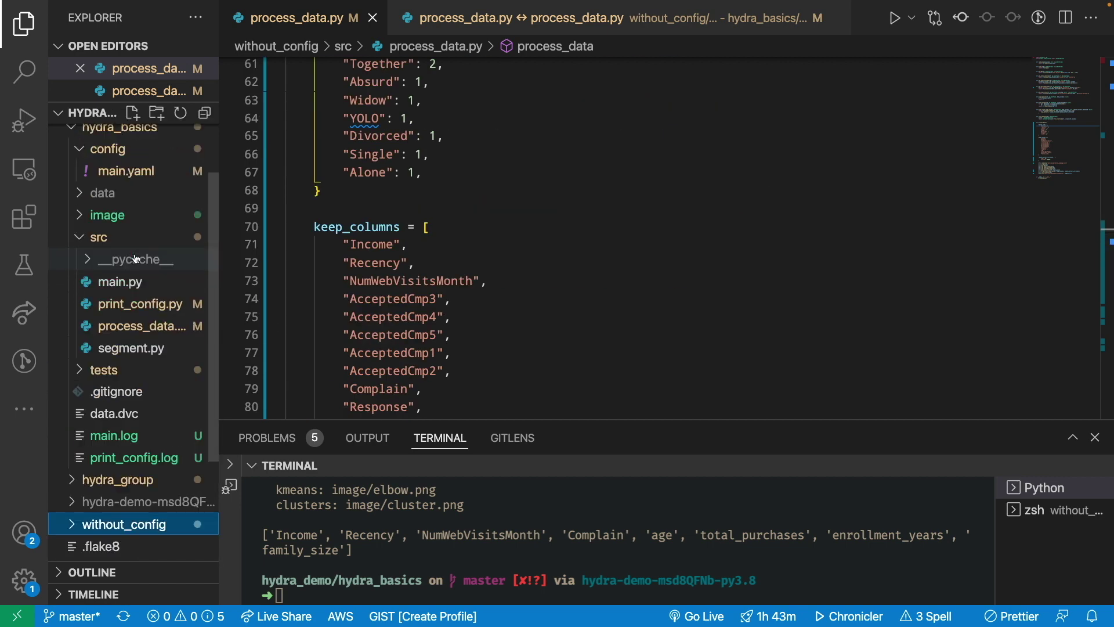
click(143, 173)
scroll(510, 305, up, 5)
scroll(509, 305, down, 8)
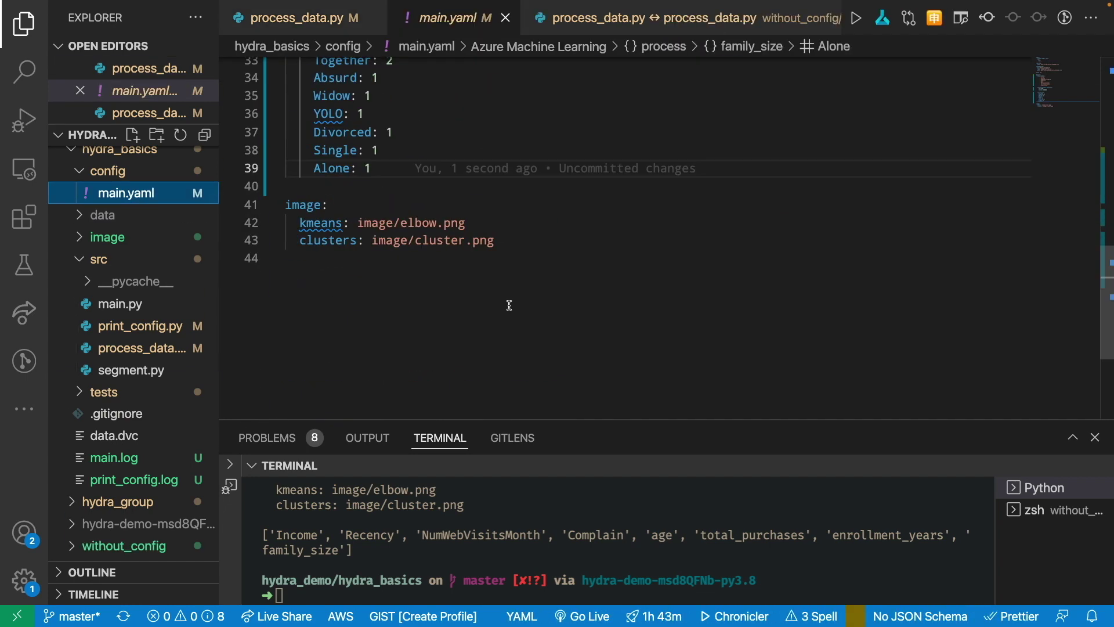
scroll(508, 305, up, 2)
scroll(509, 304, up, 4)
scroll(510, 305, up, 2)
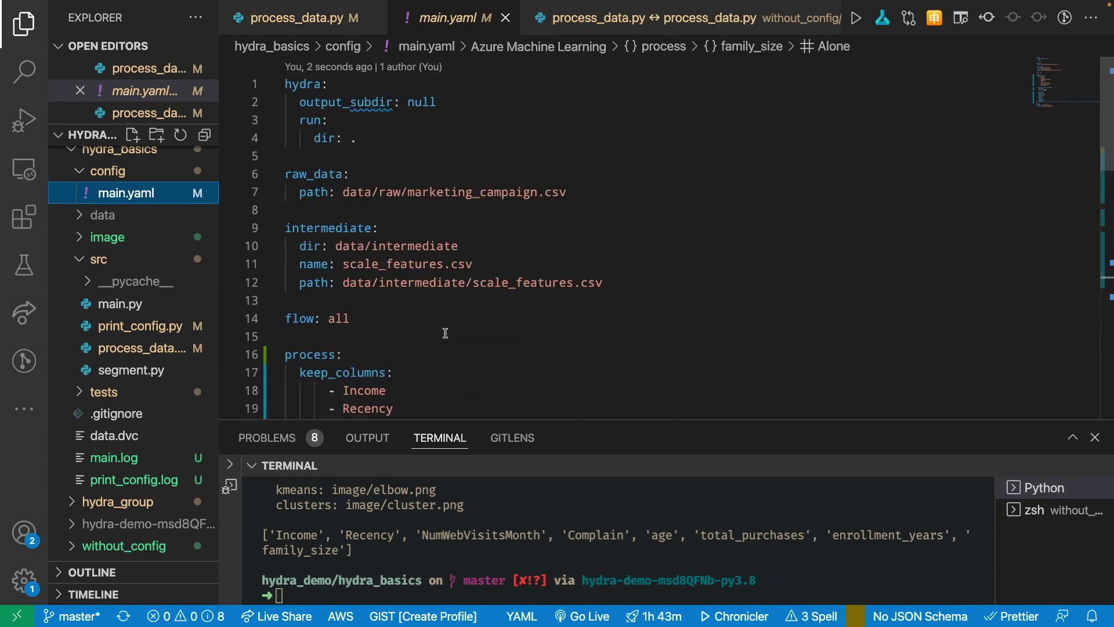
scroll(444, 334, down, 2)
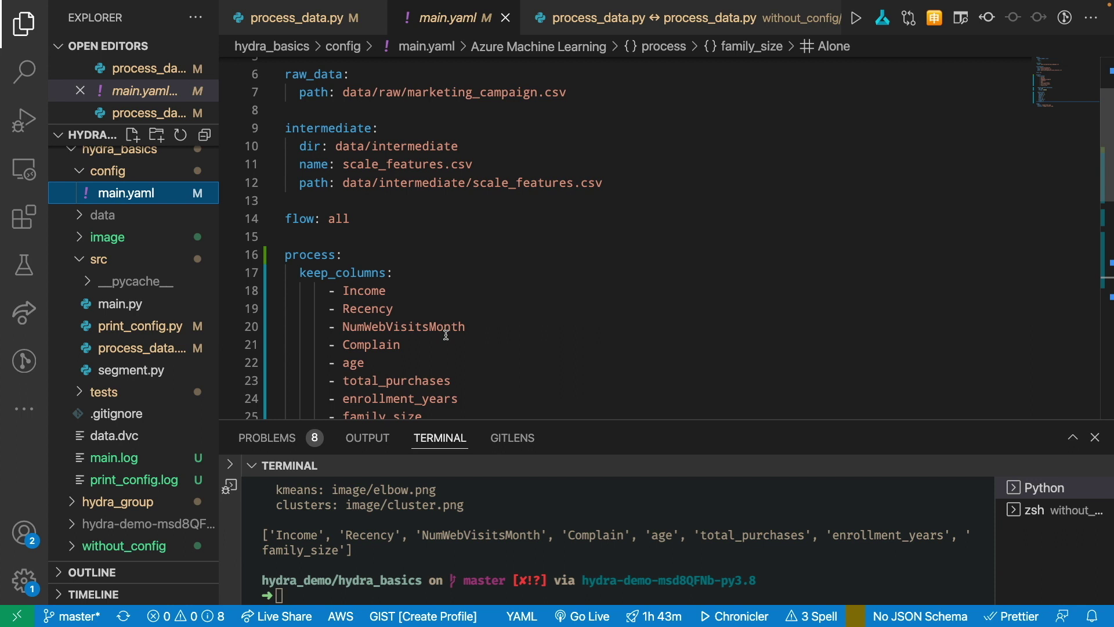
scroll(445, 334, down, 3)
scroll(534, 313, up, 1)
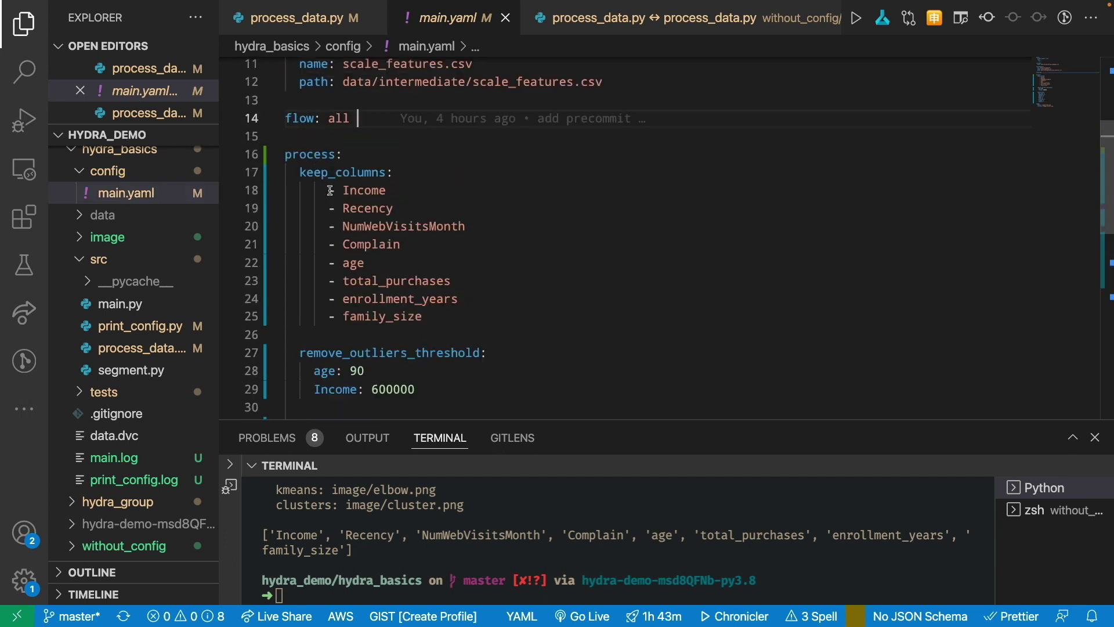
drag(327, 190, 424, 316)
click(424, 317)
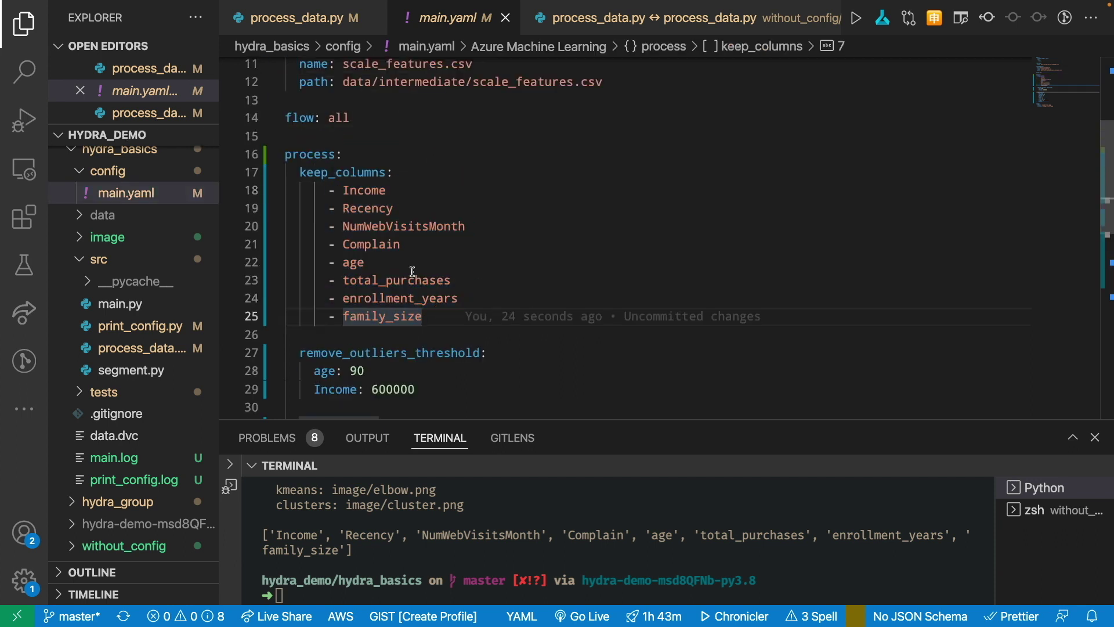
scroll(378, 315, up, 3)
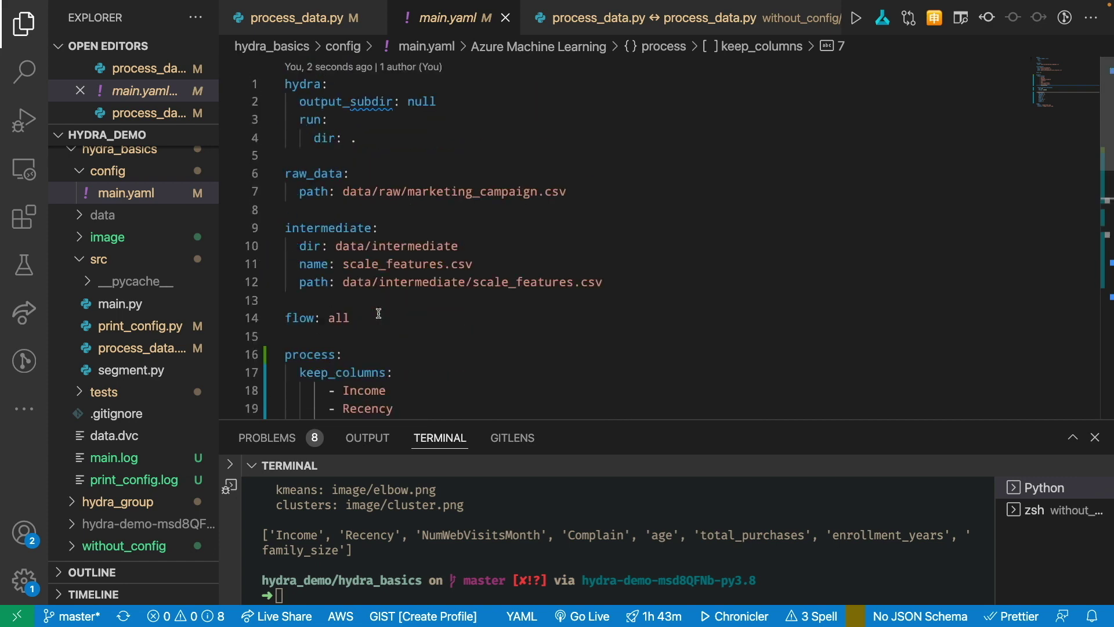
scroll(377, 315, down, 3)
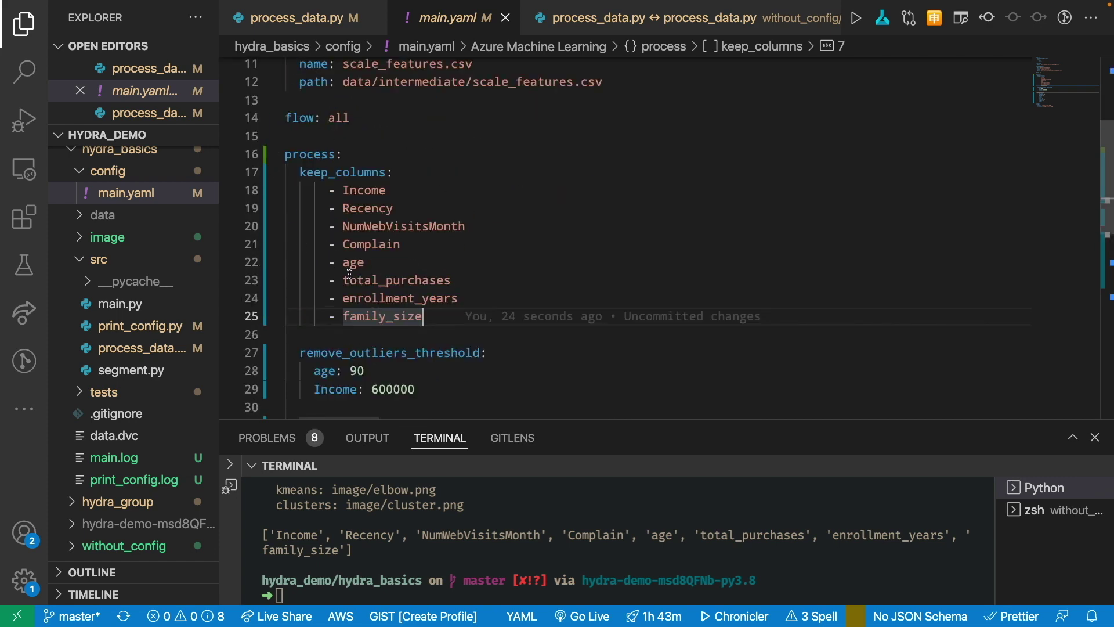
key(super+x)
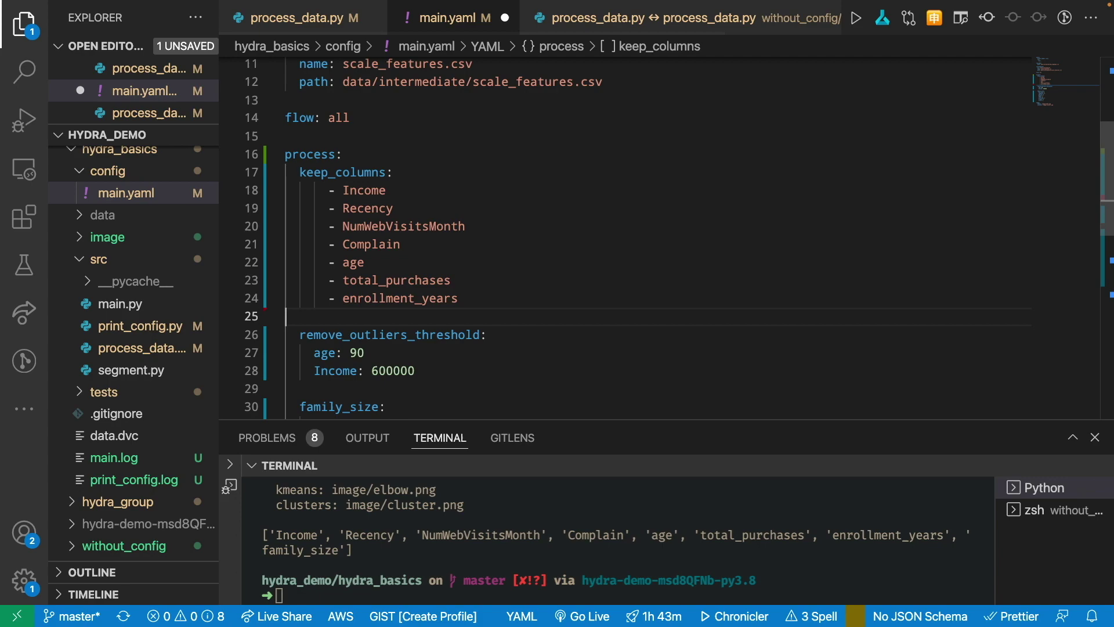
key(super+v)
key(super+s)
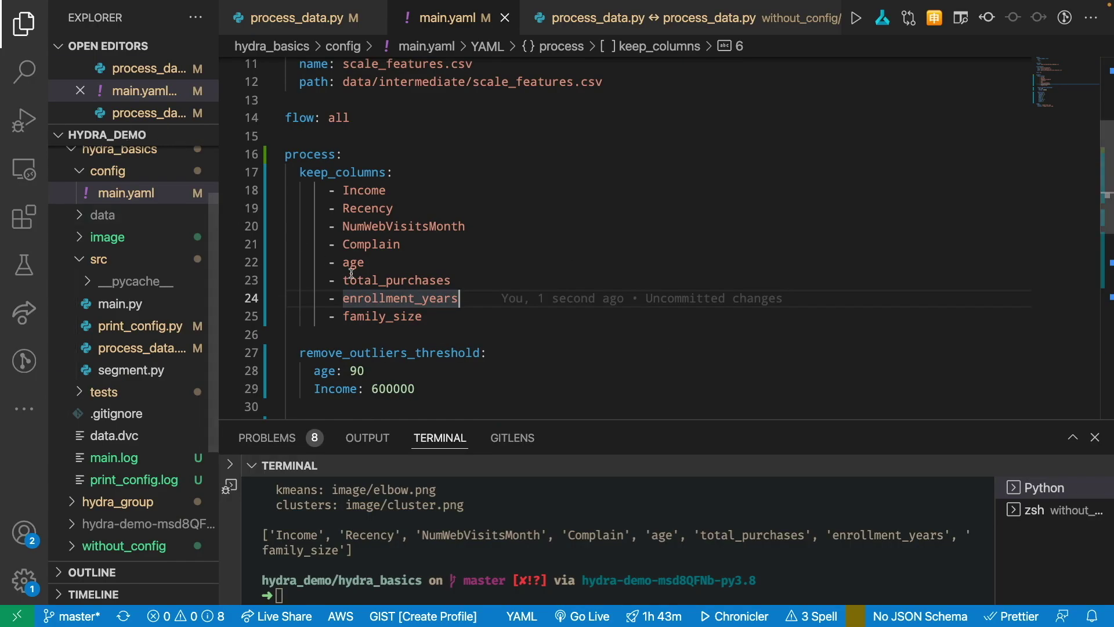
click(385, 280)
scroll(386, 280, up, 5)
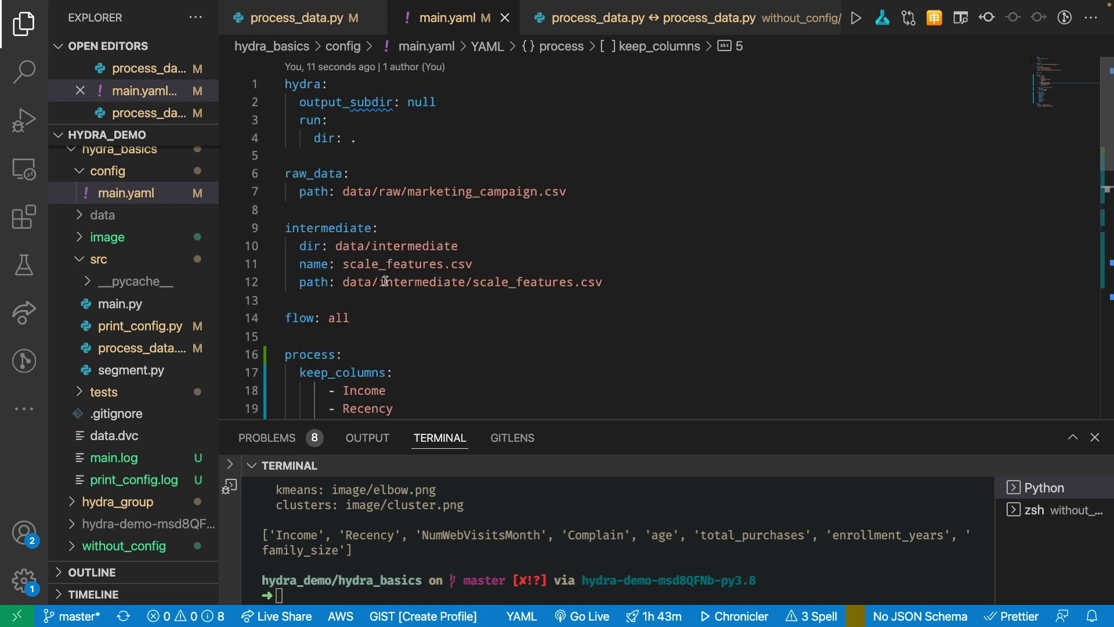
click(153, 337)
click(523, 307)
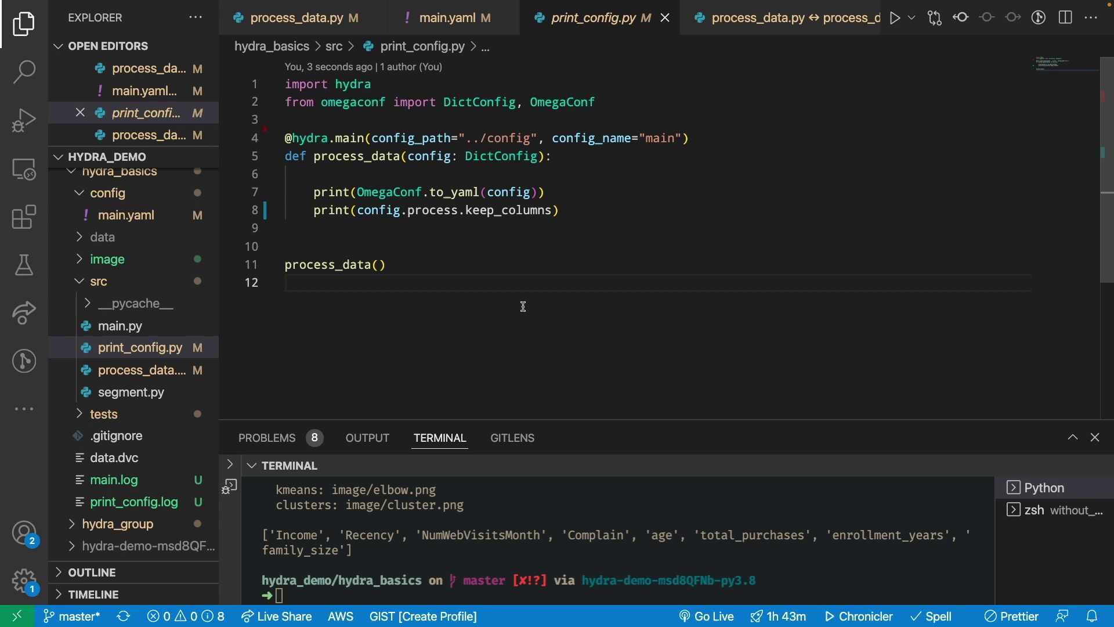
click(402, 169)
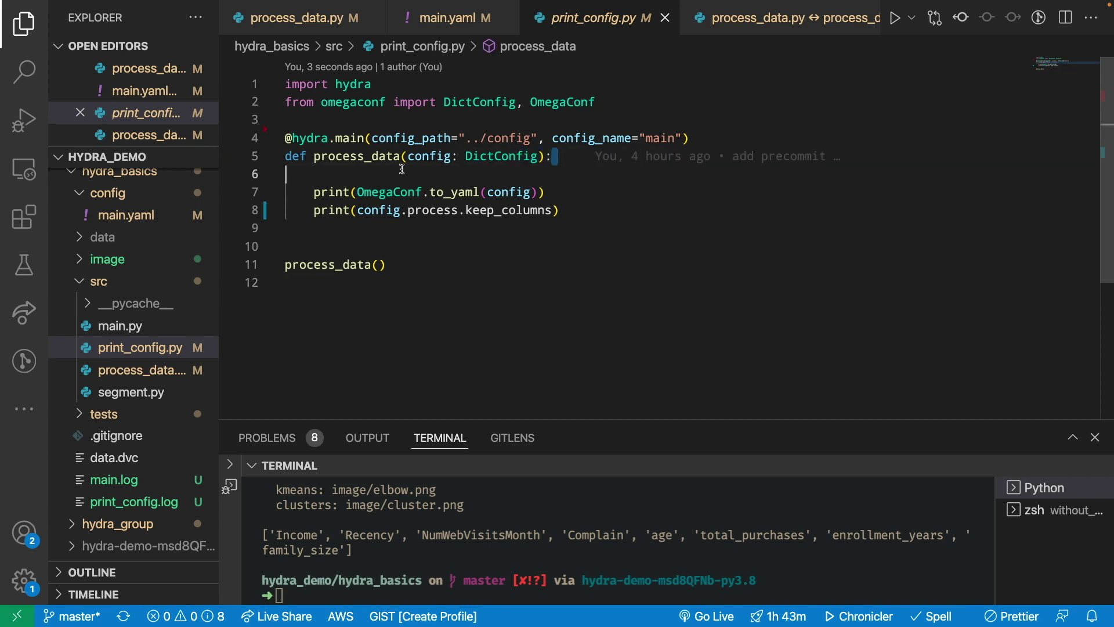
mouse_move(402, 170)
mouse_down()
mouse_move(289, 156)
mouse_move(409, 138)
mouse_up()
click(428, 246)
click(412, 137)
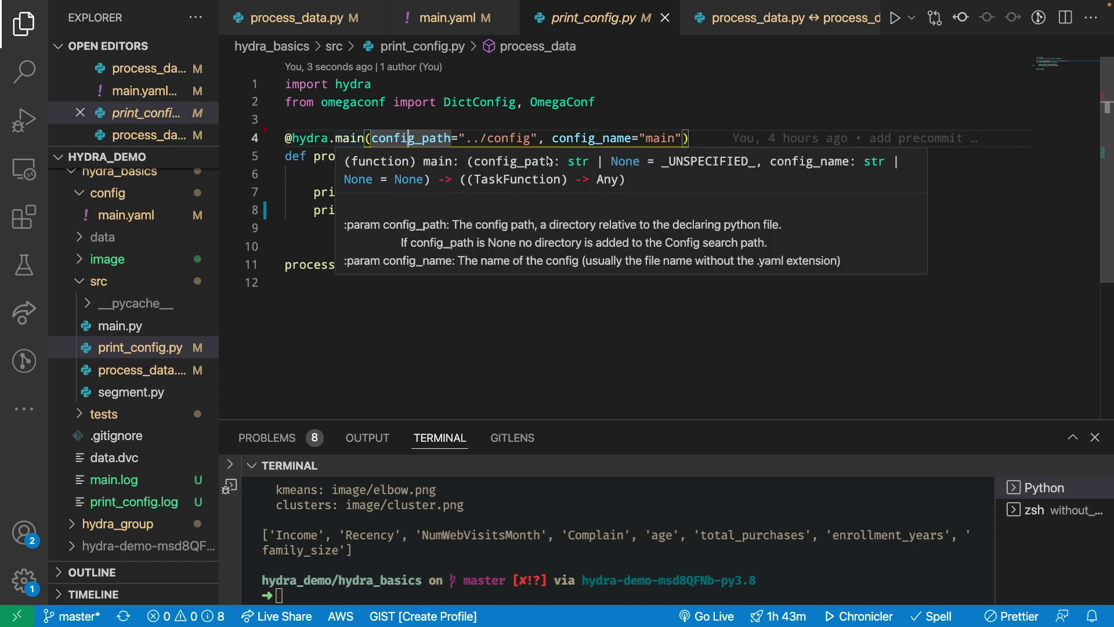
key(Right)
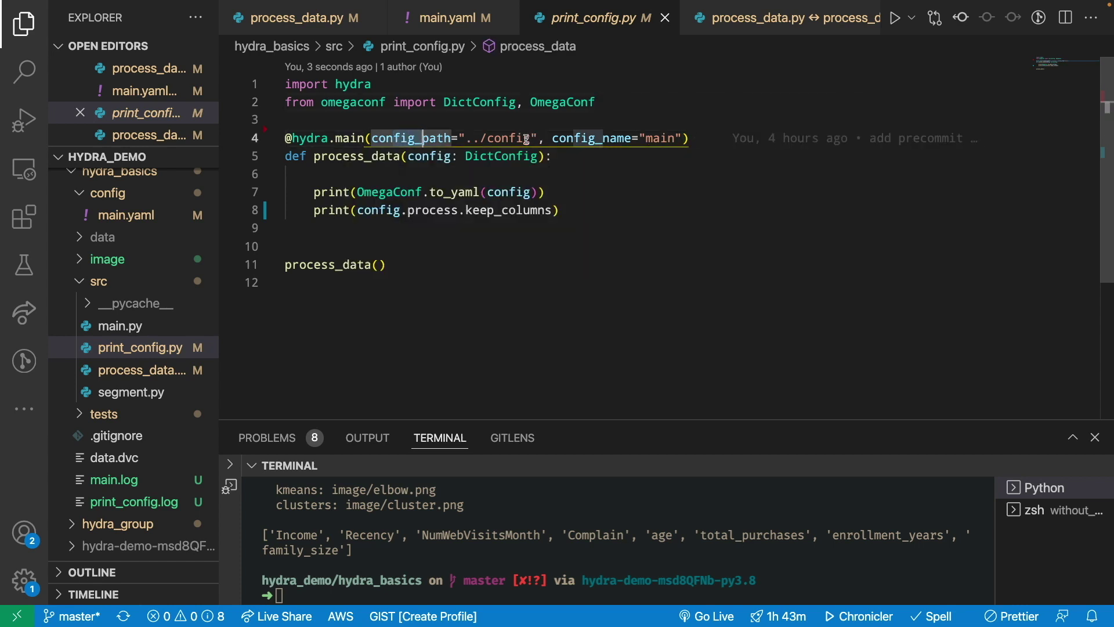
click(521, 243)
drag(467, 138, 528, 138)
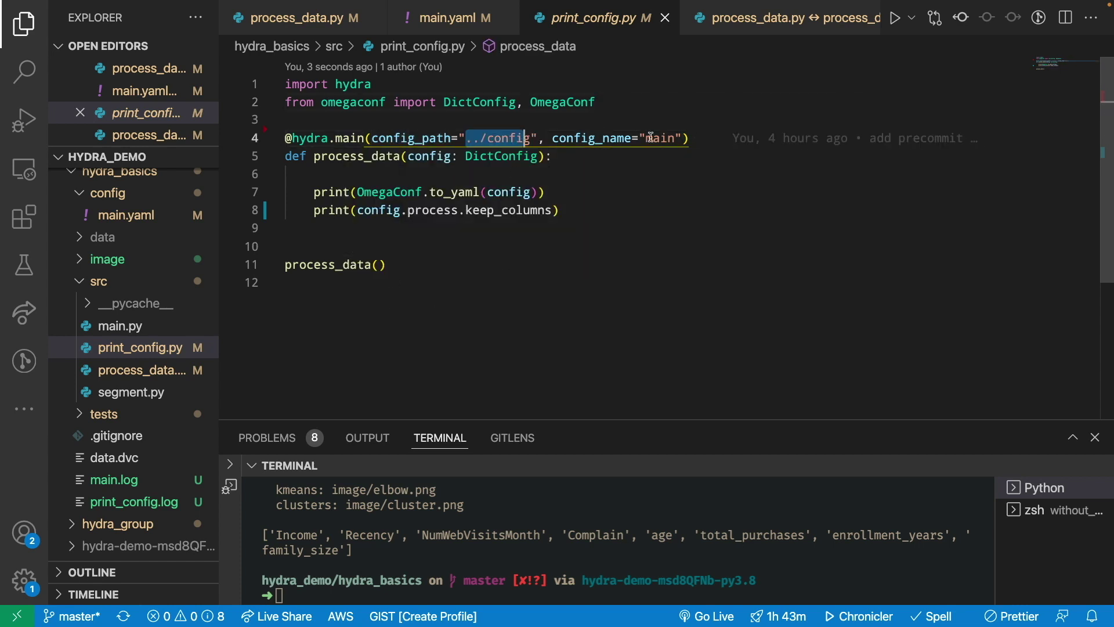
click(649, 138)
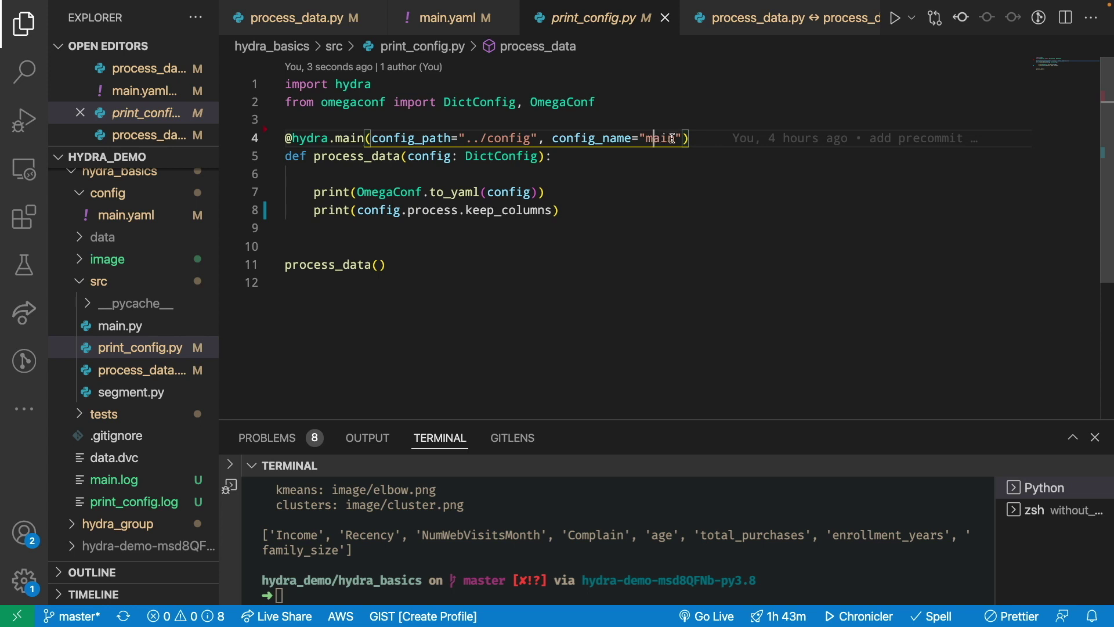
- Comment out the keep_columns print line in print_config.py
click(433, 212)
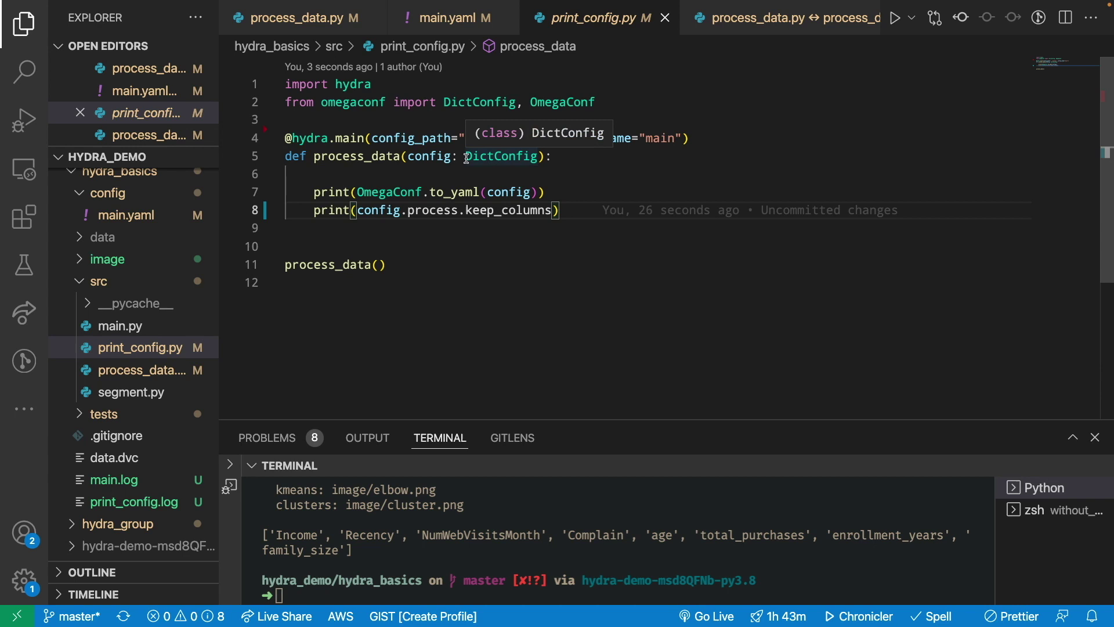
click(519, 155)
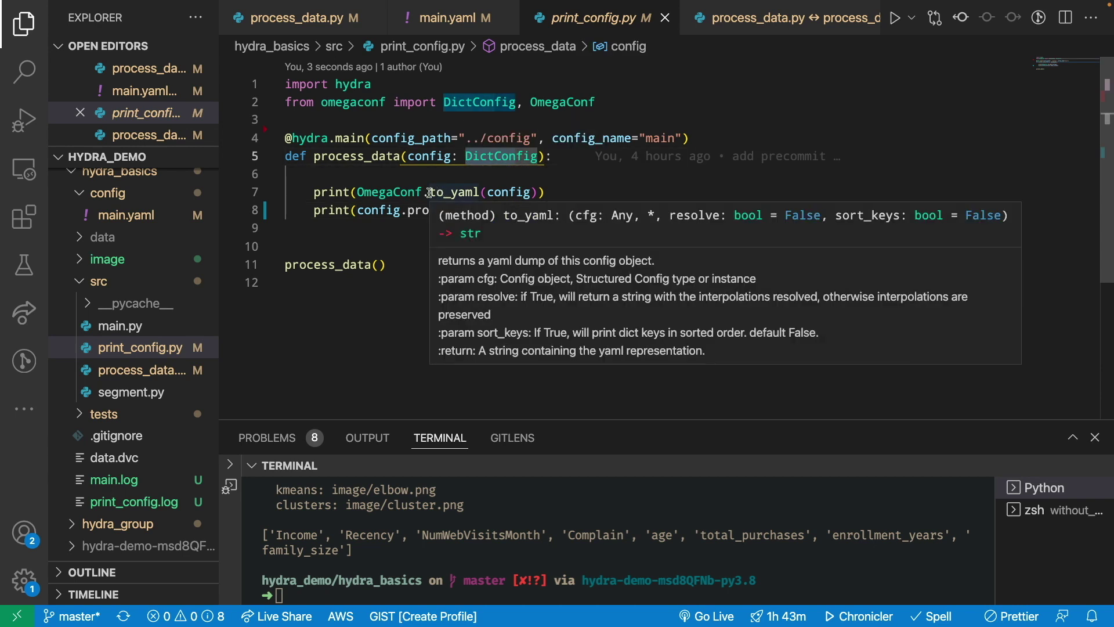
click(374, 210)
click(409, 212)
key(ctrl+slash)
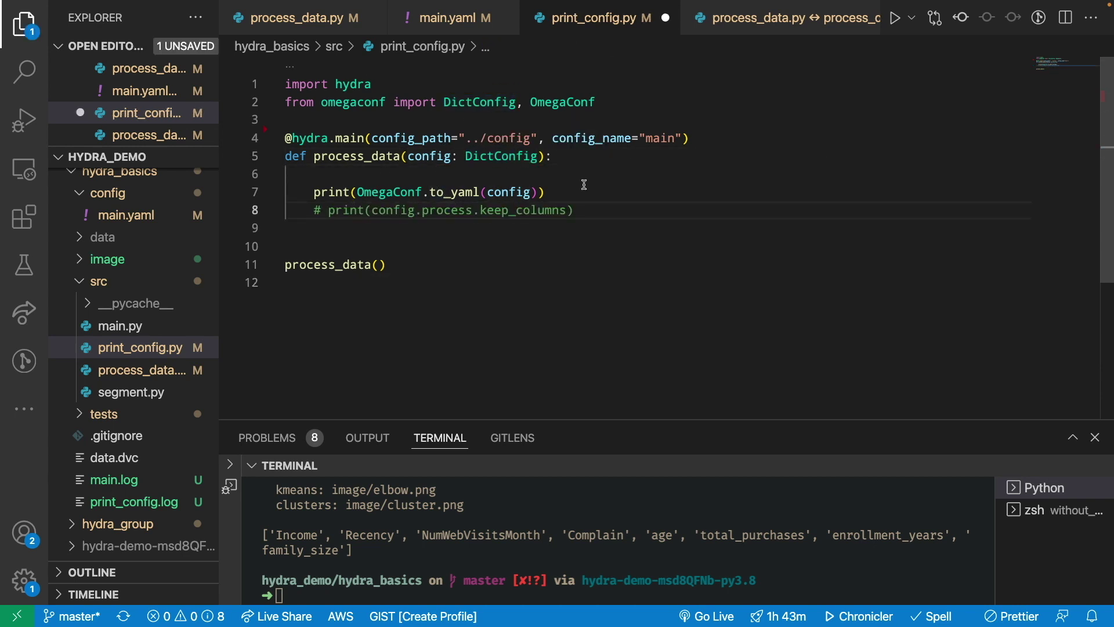
- Rerun python src/print_config.py in an enlarged terminal and compare the output with main.yaml
drag(557, 419, 556, 246)
key(Up)
key(Return)
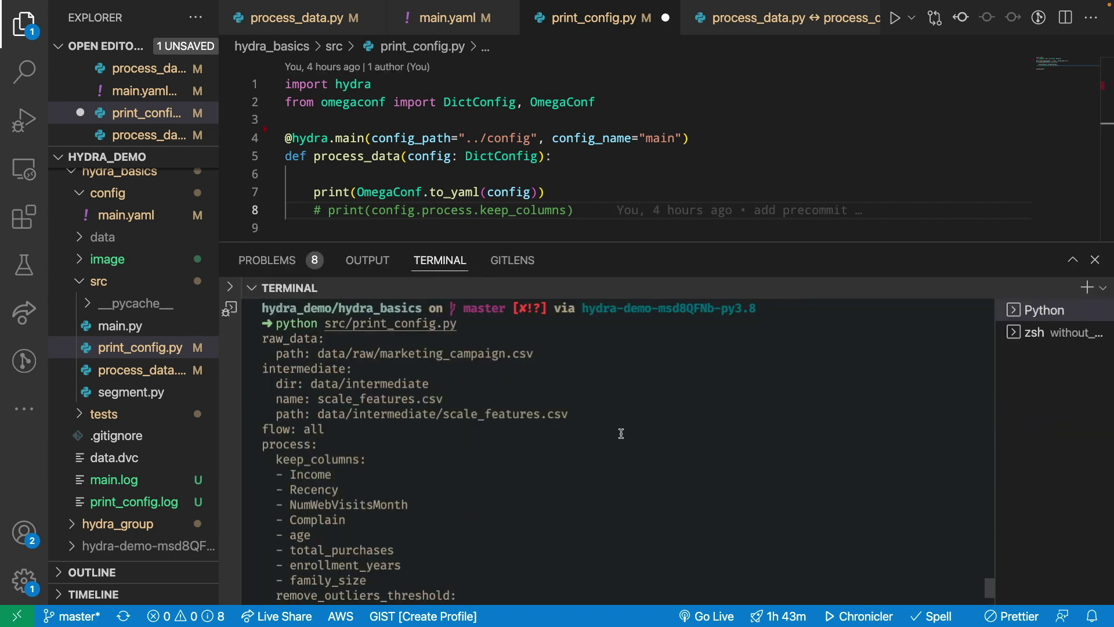
scroll(351, 424, down, 5)
scroll(351, 424, up, 1)
scroll(351, 424, up, 1)
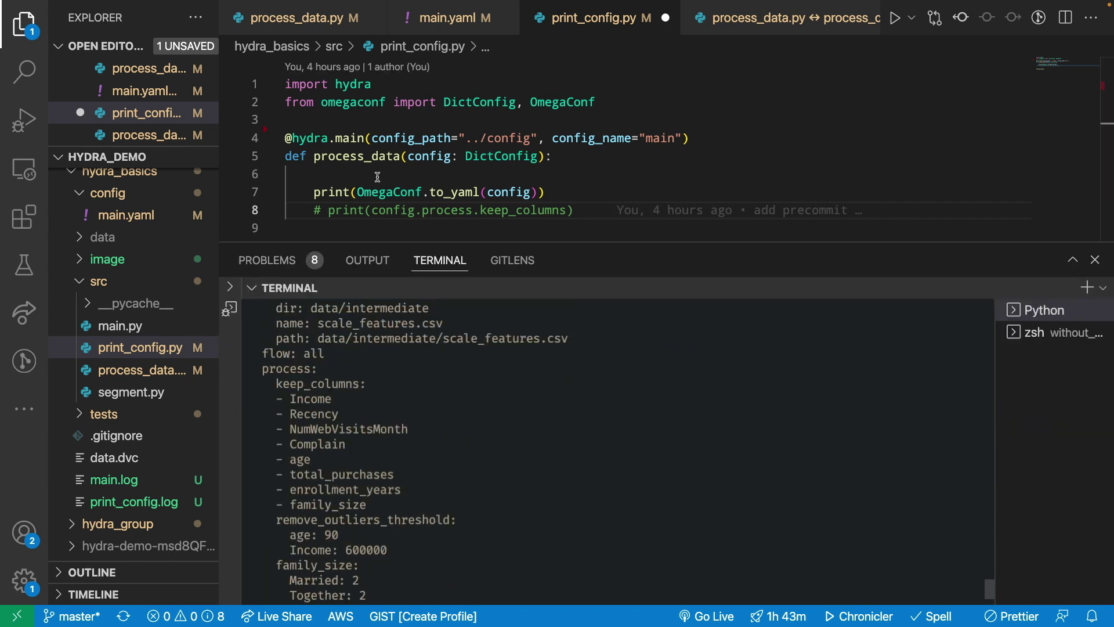
click(439, 27)
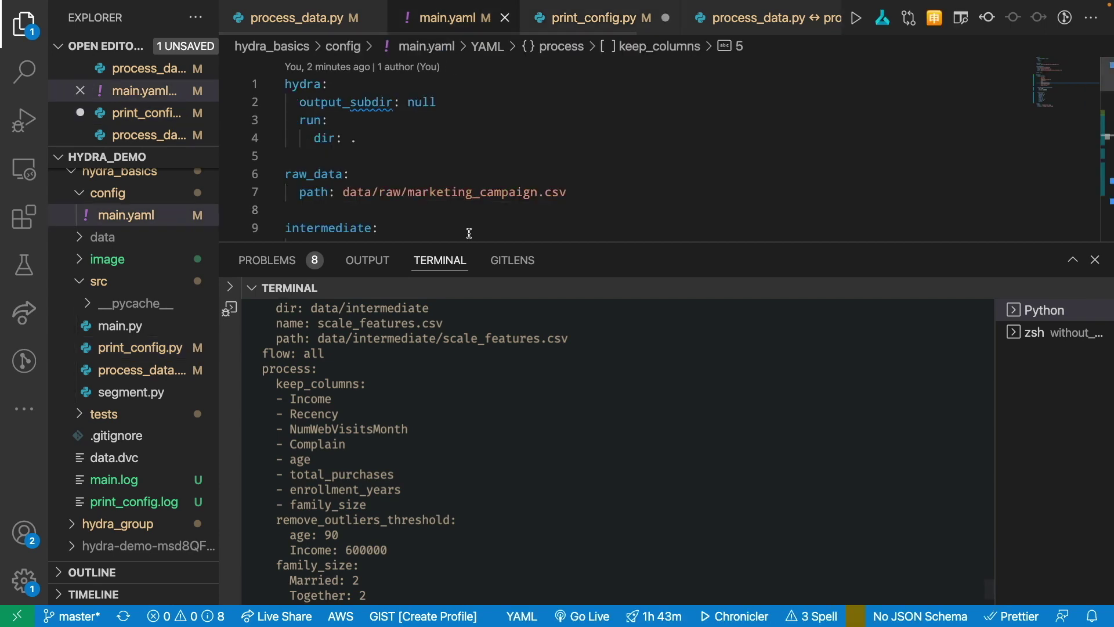
mouse_move(440, 242)
mouse_down()
mouse_move(440, 548)
mouse_move(439, 204)
mouse_up()
click(574, 18)
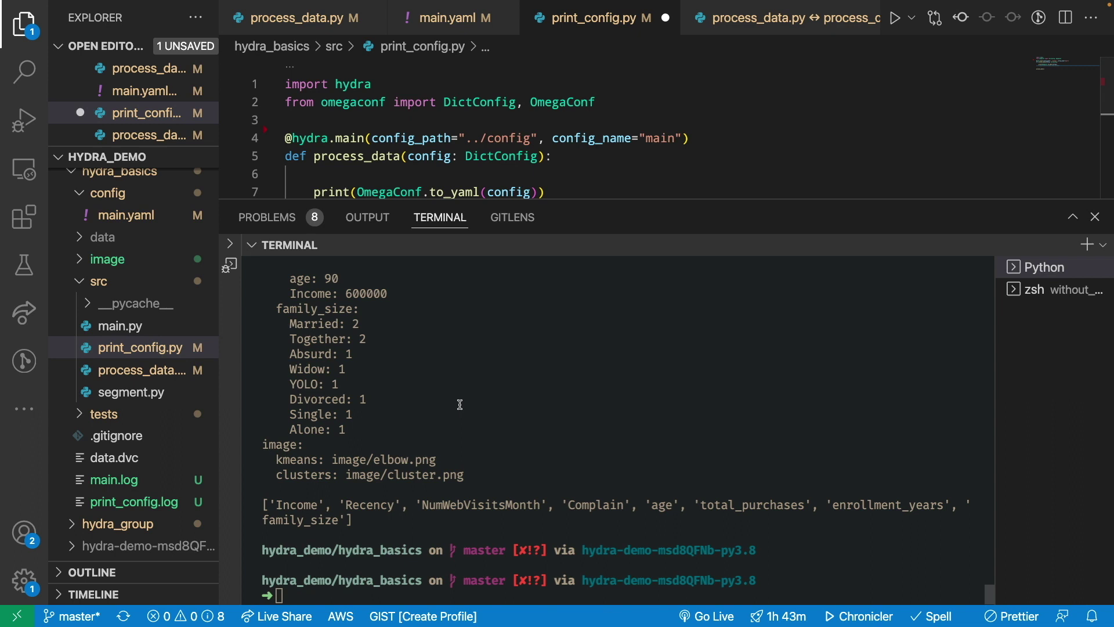
scroll(458, 383, up, 3)
scroll(438, 380, up, 2)
scroll(437, 381, up, 4)
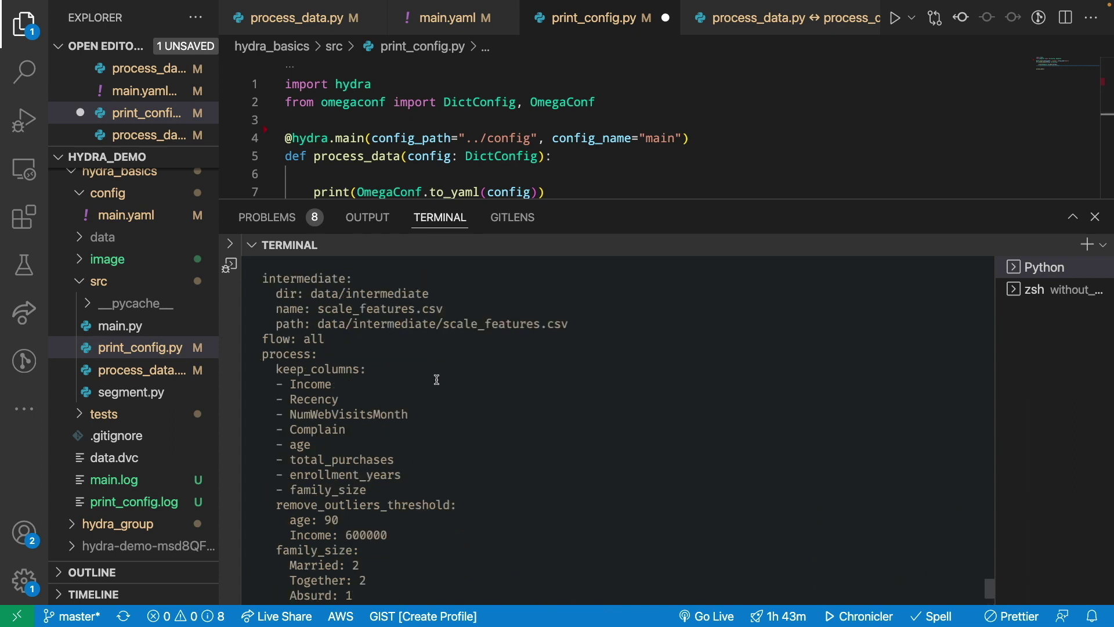
scroll(309, 327, down, 2)
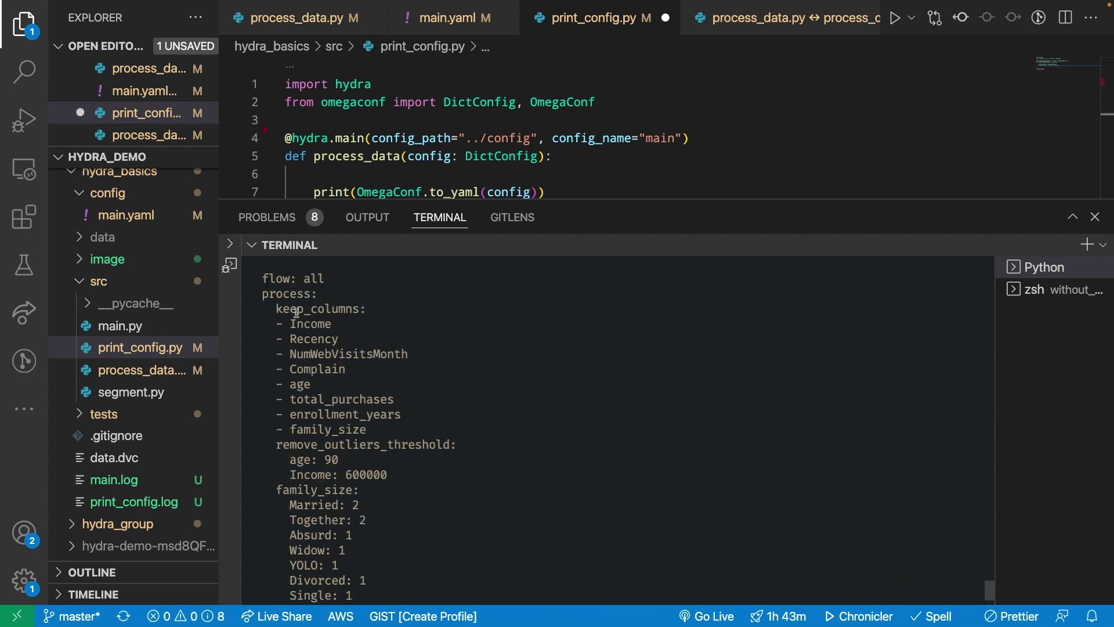
- Uncomment the keep_columns print line in print_config.py and save the file
mouse_move(444, 203)
mouse_down()
mouse_move(457, 258)
mouse_move(448, 330)
mouse_up()
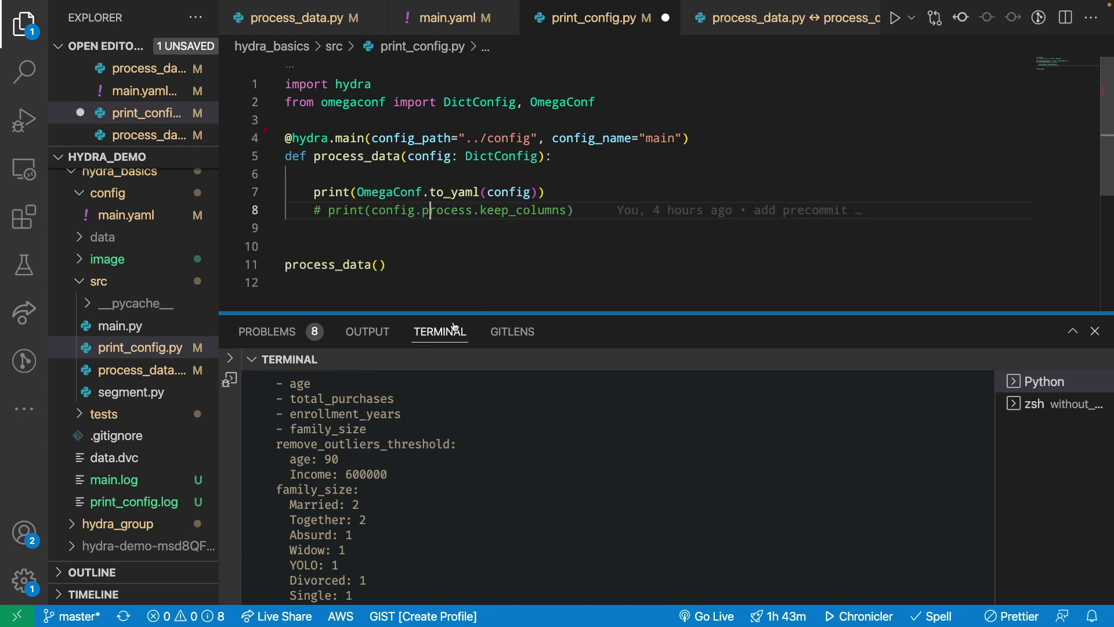
scroll(395, 446, up, 2)
scroll(394, 446, up, 1)
scroll(395, 445, up, 2)
key(super+slash)
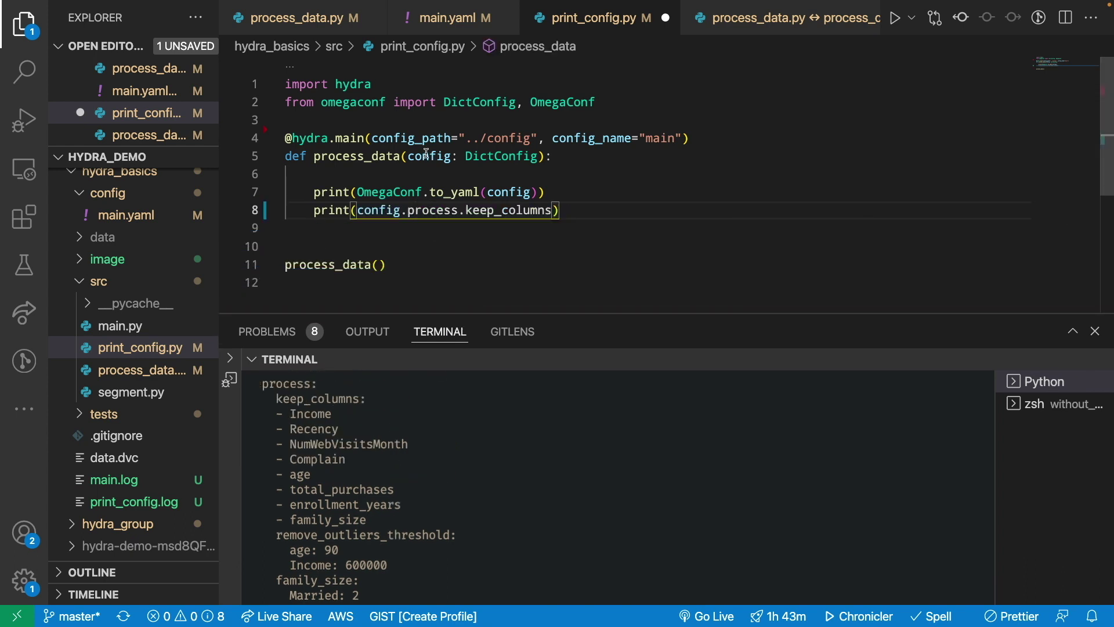
key(Up)
key(Up)
key(Up)
key(Down)
key(Down)
key(Down)
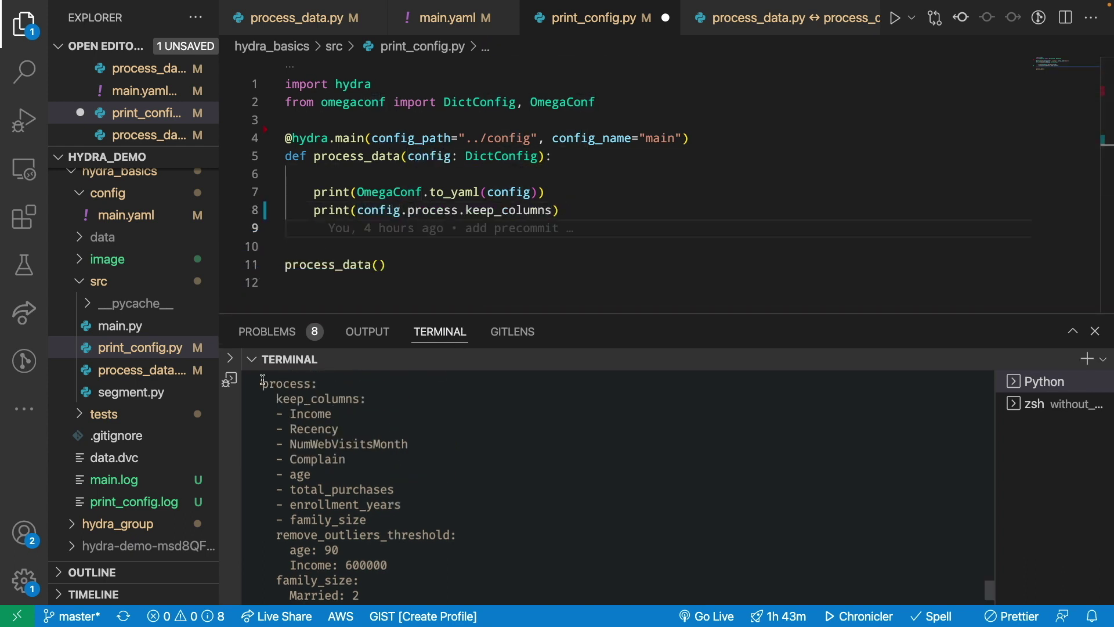
drag(263, 384, 303, 384)
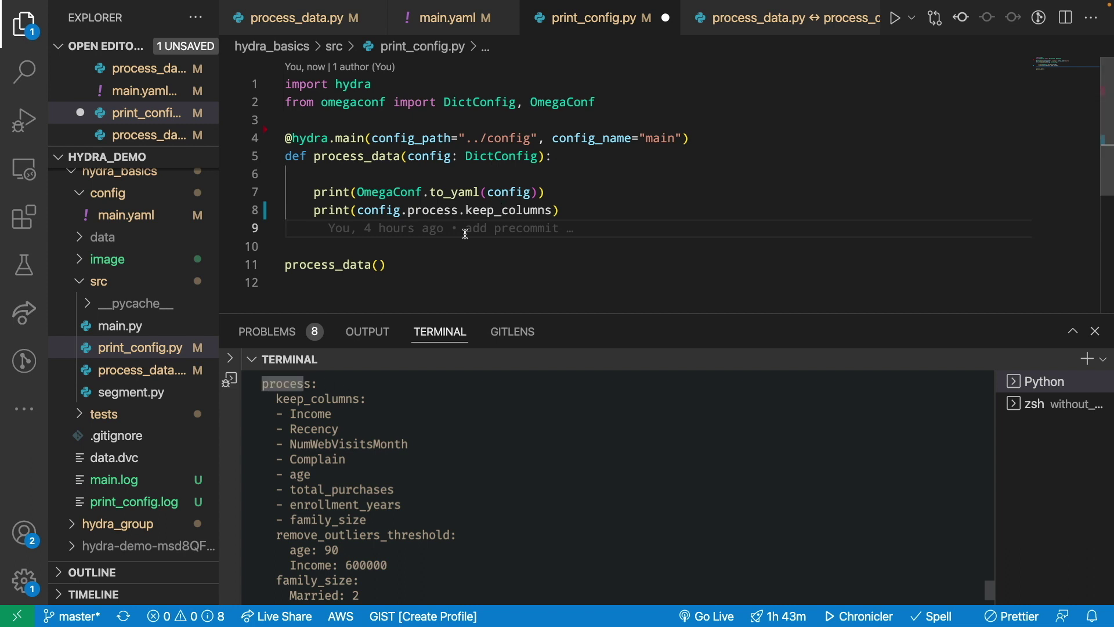
drag(278, 398, 357, 397)
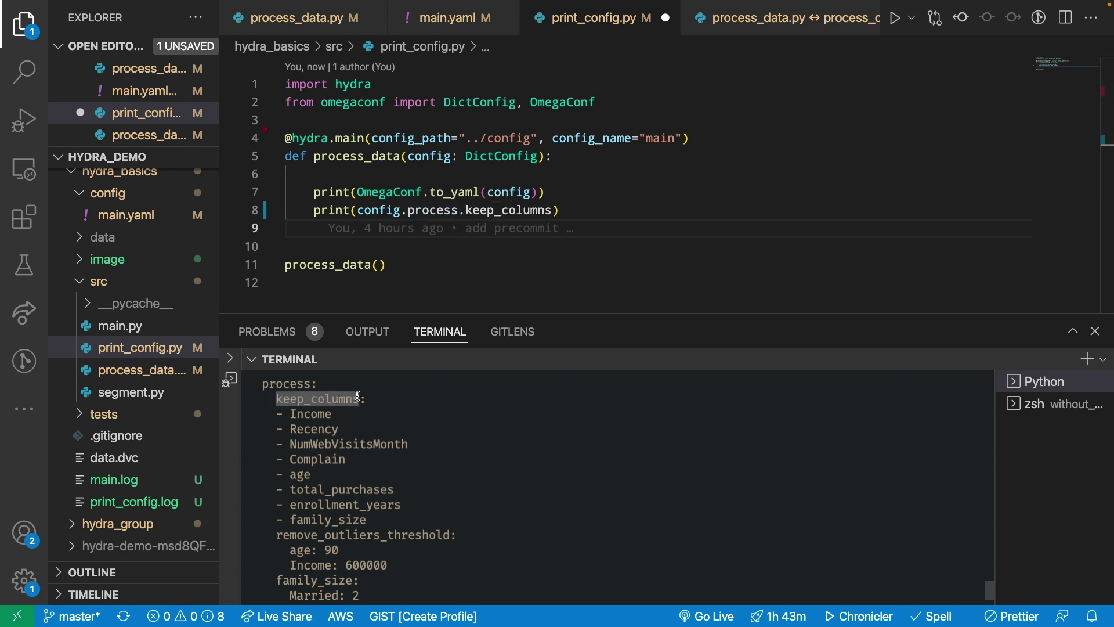
key(ctrl+s)
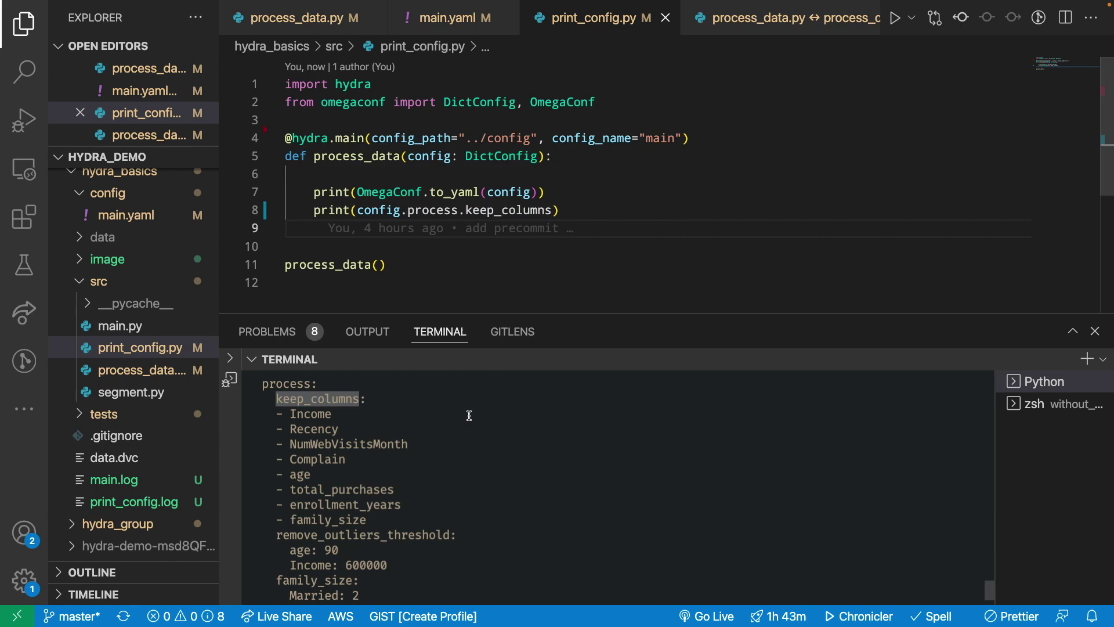
- Rerun print_config.py, check the printed keep_columns list such as Income, then open process_data.py
click(315, 461)
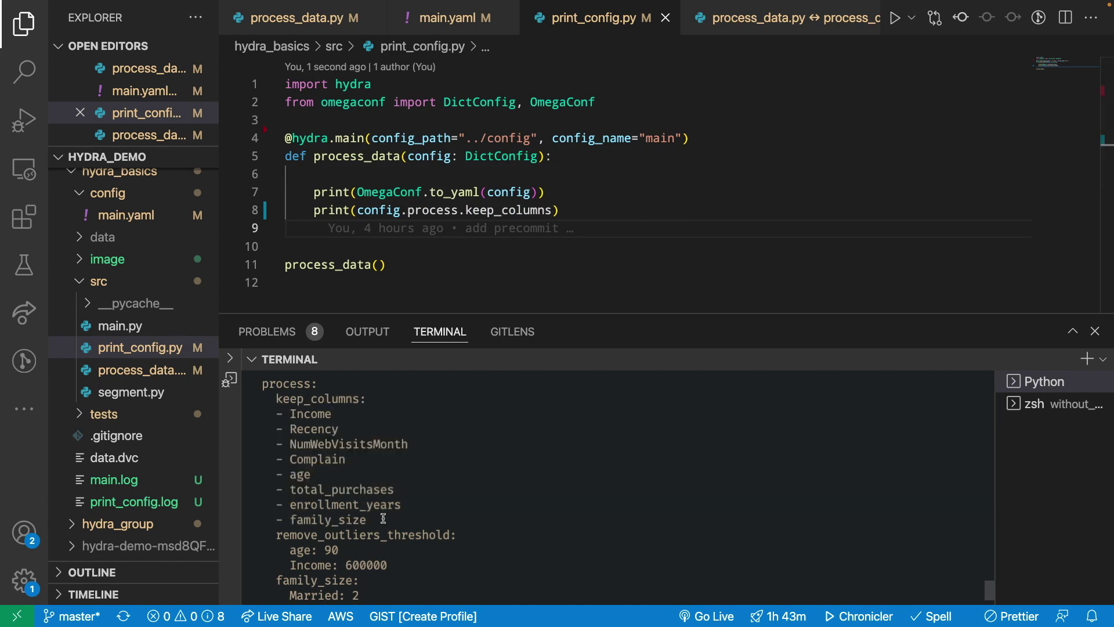
key(Return)
key(Up)
key(Return)
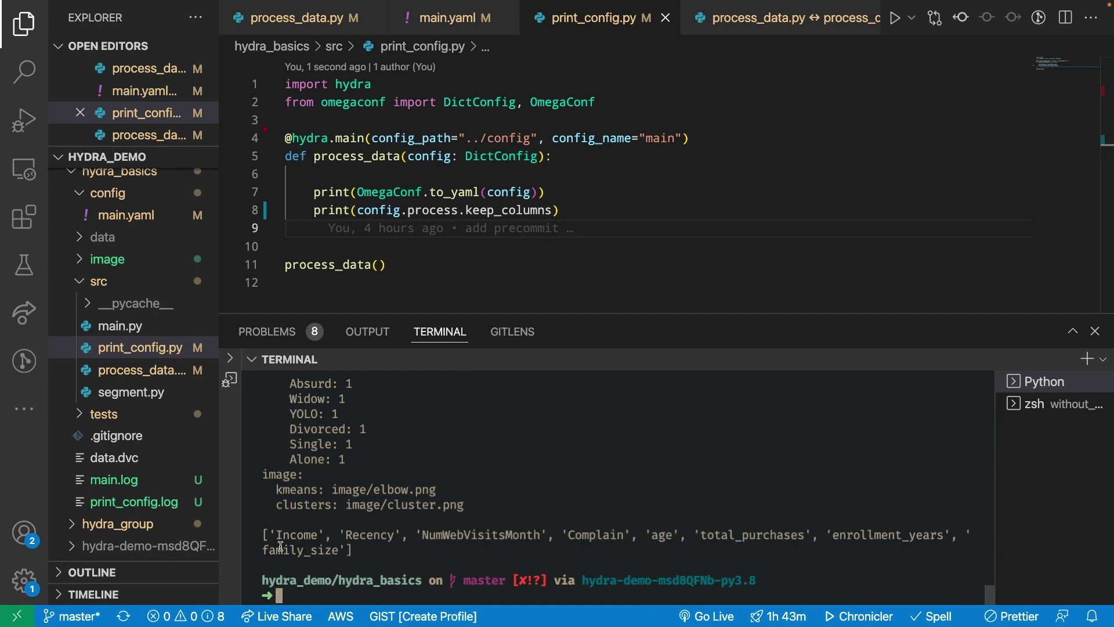
double_click(263, 534)
scroll(392, 541, up, 3)
scroll(392, 541, up, 5)
scroll(393, 542, up, 2)
scroll(271, 443, down, 2)
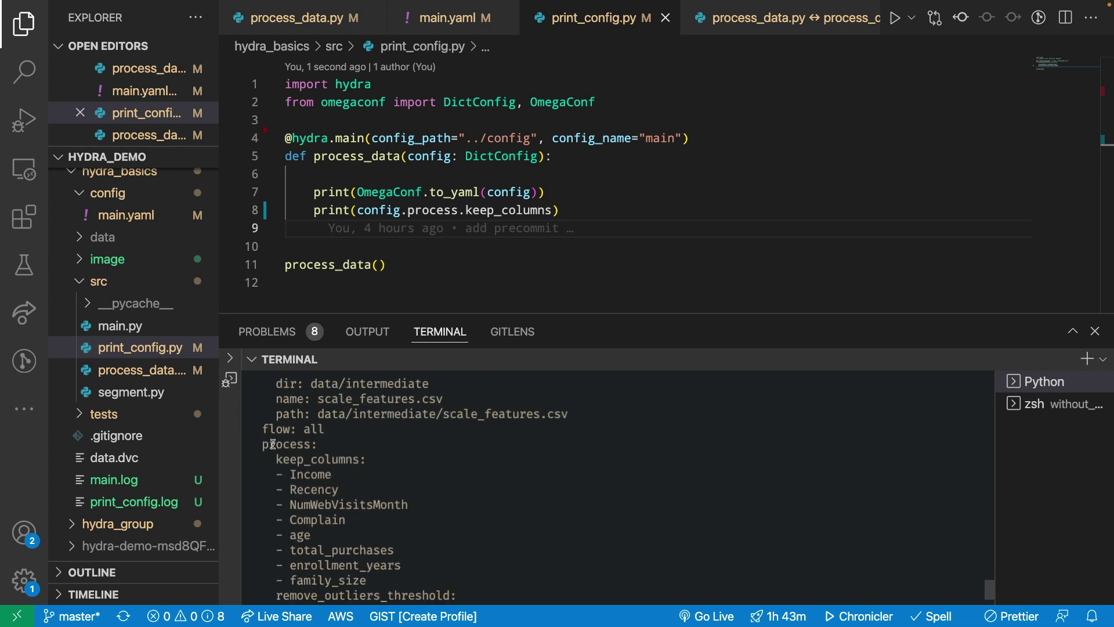
scroll(341, 575, up, 3)
scroll(334, 523, down, 1)
scroll(325, 465, down, 4)
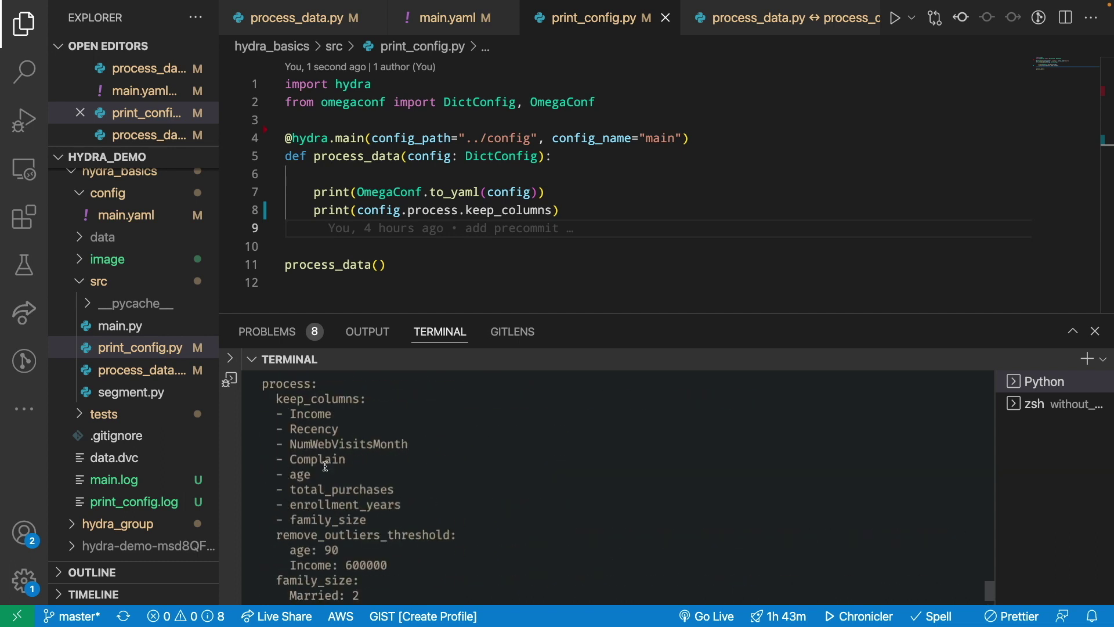
drag(268, 413, 409, 516)
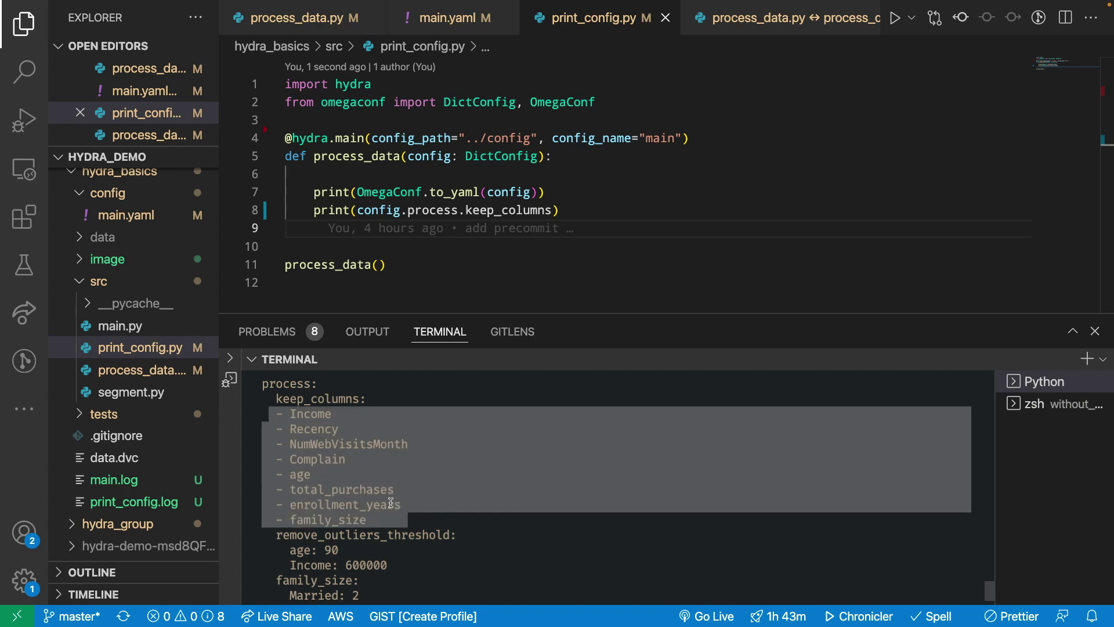
scroll(391, 504, down, 5)
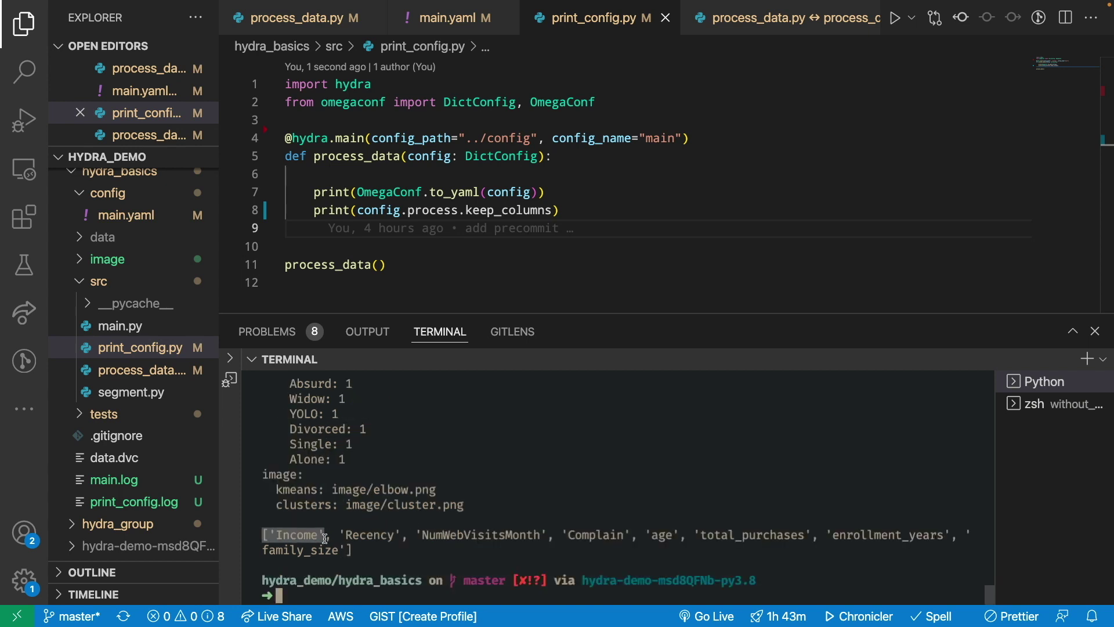
drag(263, 534, 355, 551)
click(360, 551)
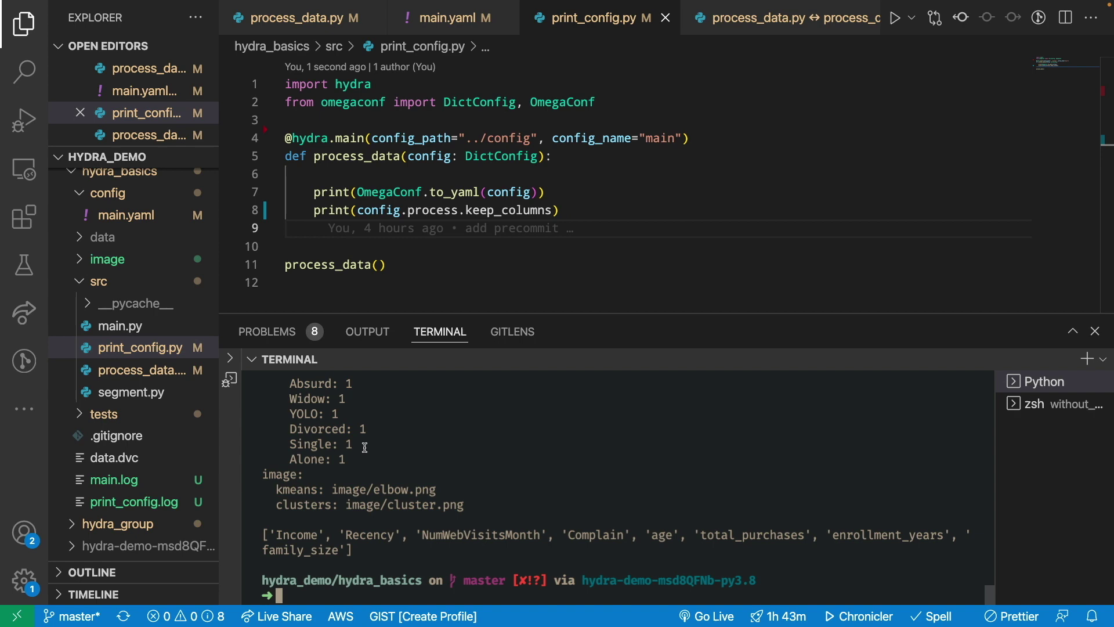
drag(386, 312, 386, 412)
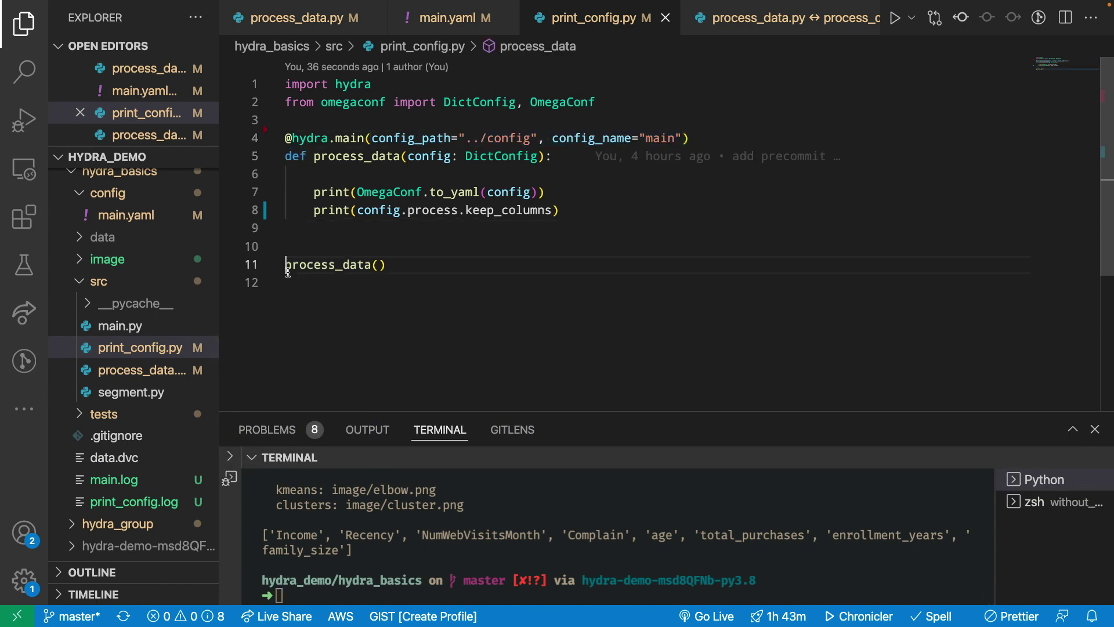
click(140, 370)
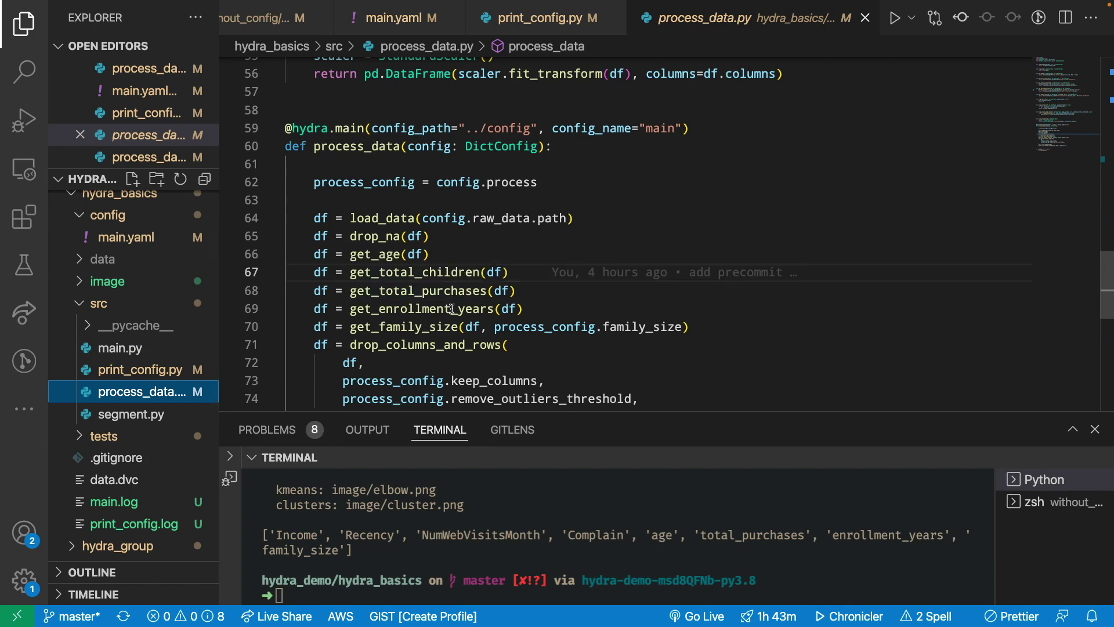
scroll(453, 315, up, 2)
scroll(454, 315, down, 1)
drag(689, 178, 293, 177)
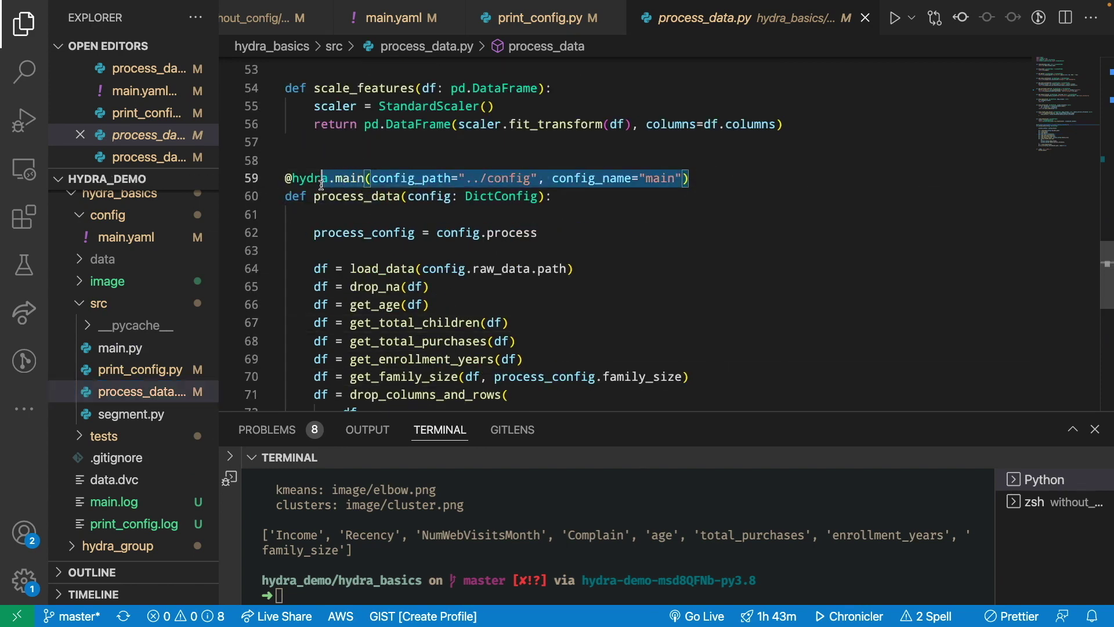
- Compare the removed family_size dictionary with the new process_config assignment in process_data.py's diff
click(379, 218)
scroll(435, 261, down, 3)
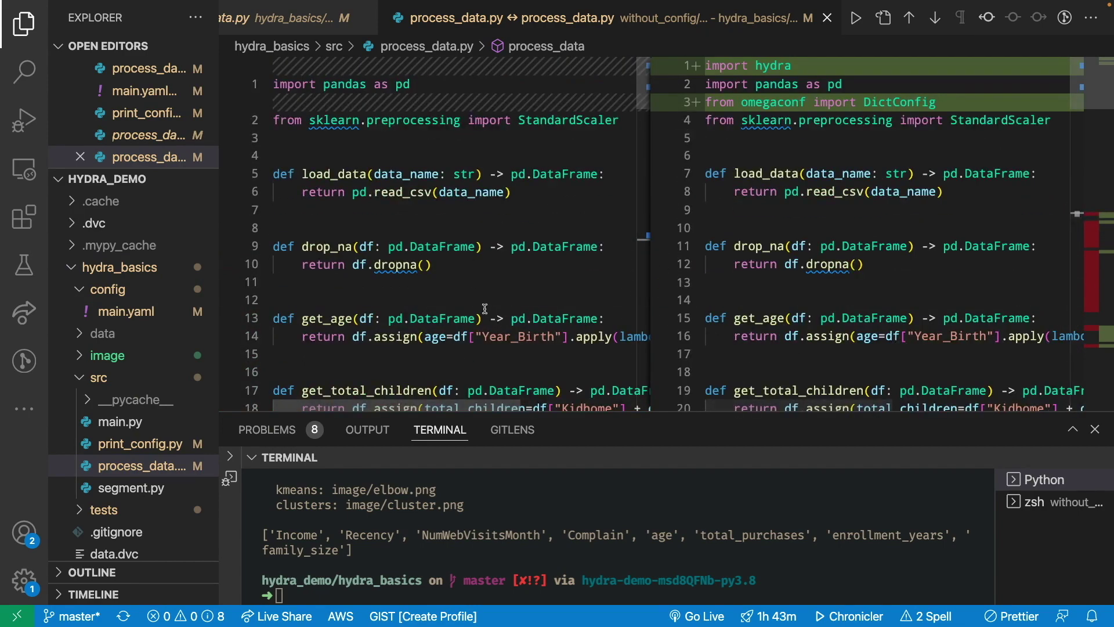
scroll(492, 308, down, 3)
scroll(492, 308, down, 3)
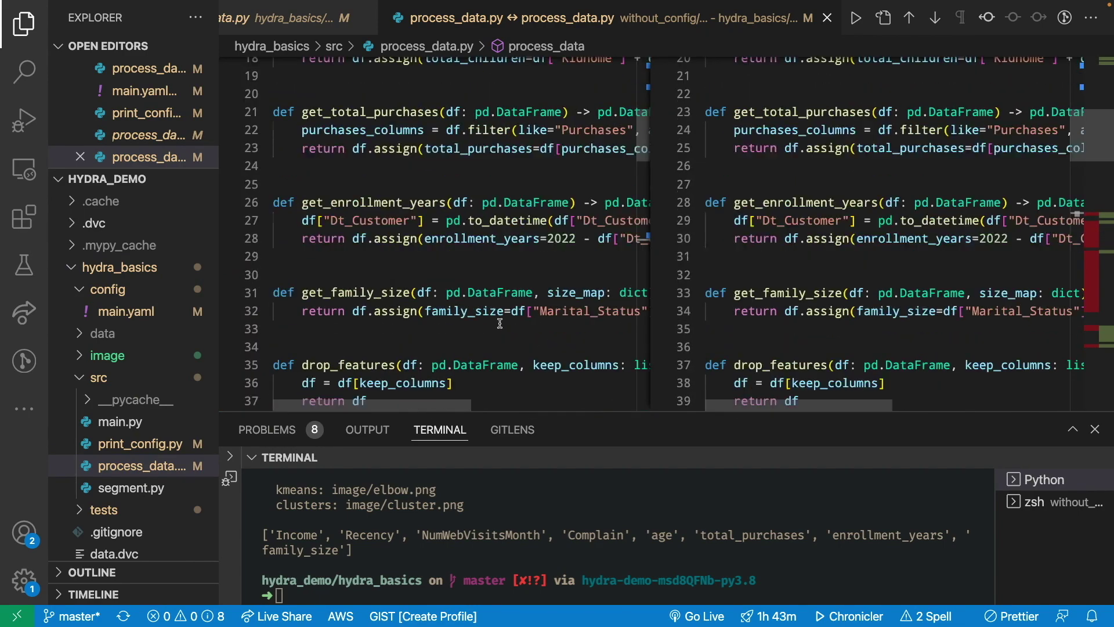
scroll(493, 308, down, 1)
drag(526, 416, 529, 522)
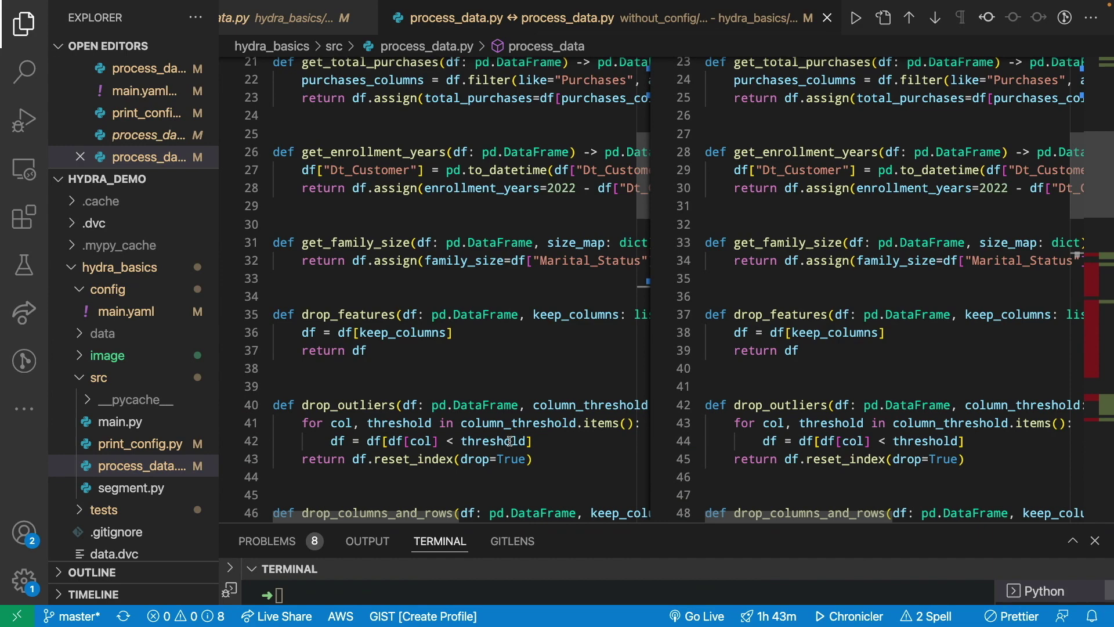
scroll(509, 441, down, 3)
scroll(509, 442, down, 5)
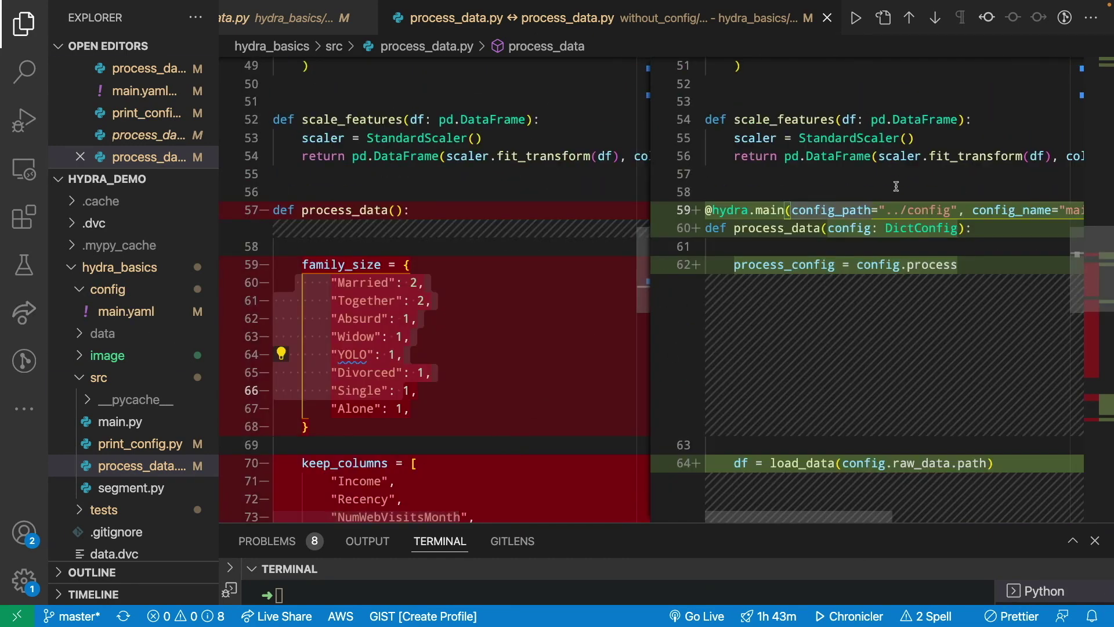
scroll(733, 520, right, 5)
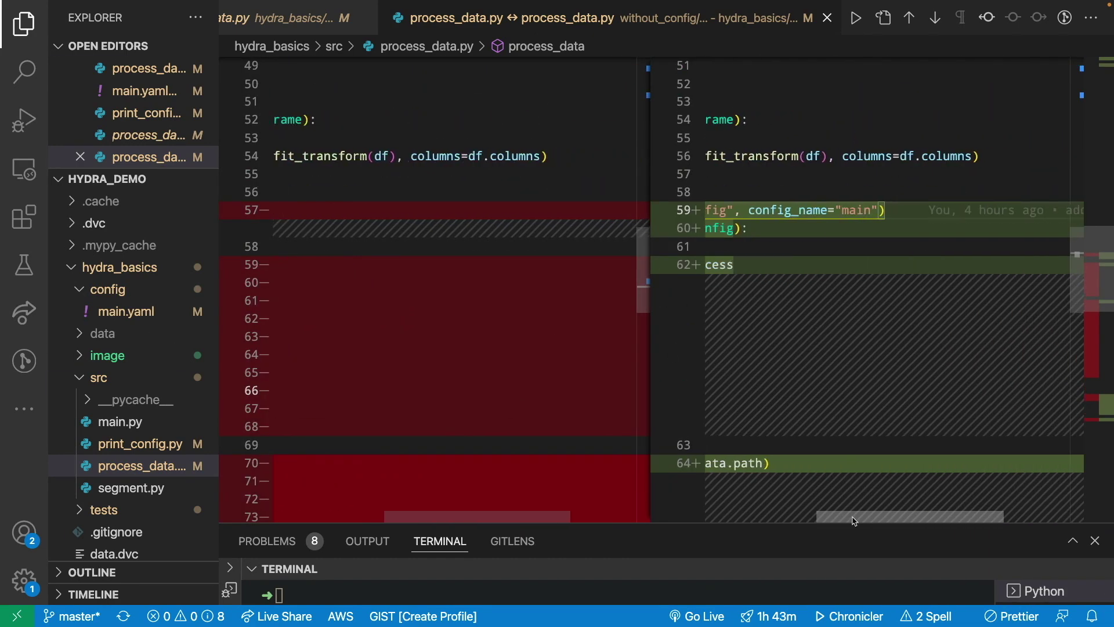
scroll(735, 392, left, 5)
scroll(737, 200, down, 1)
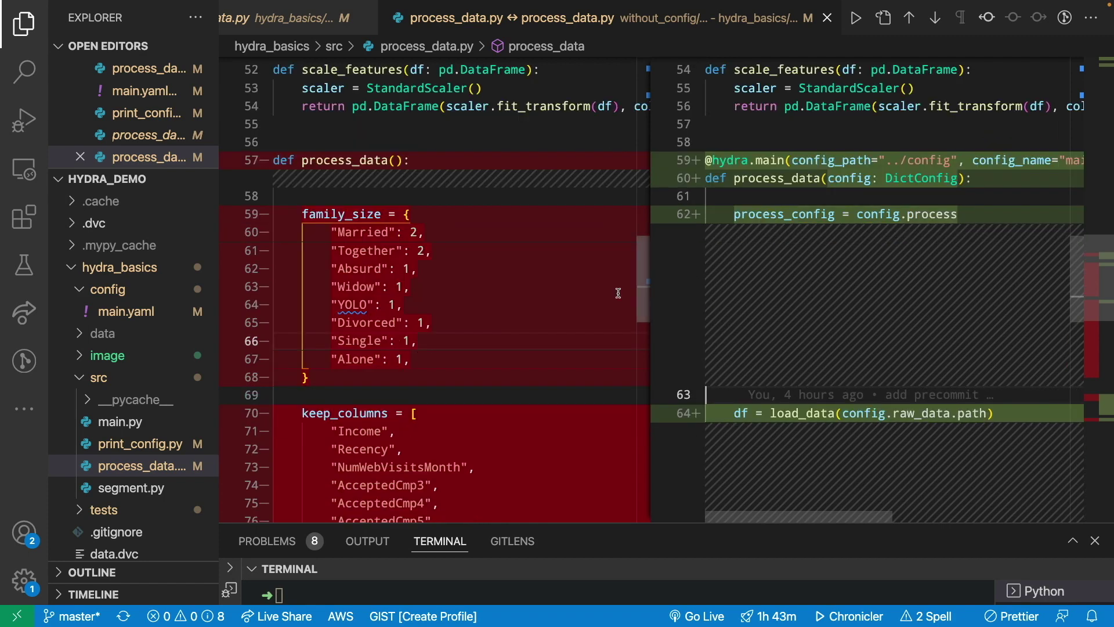
click(294, 214)
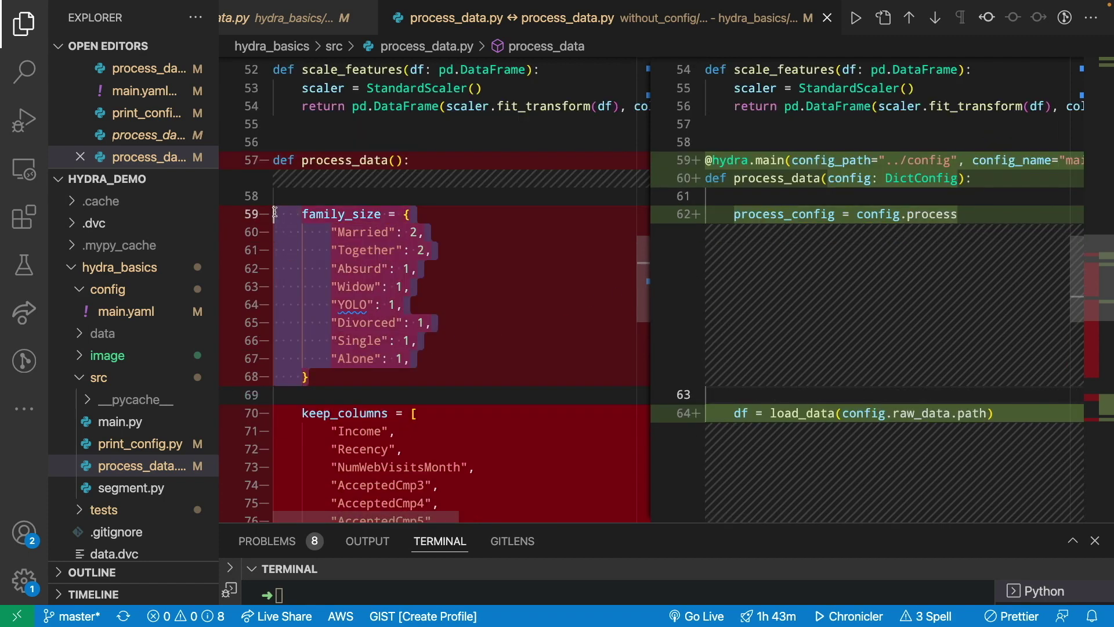
click(958, 214)
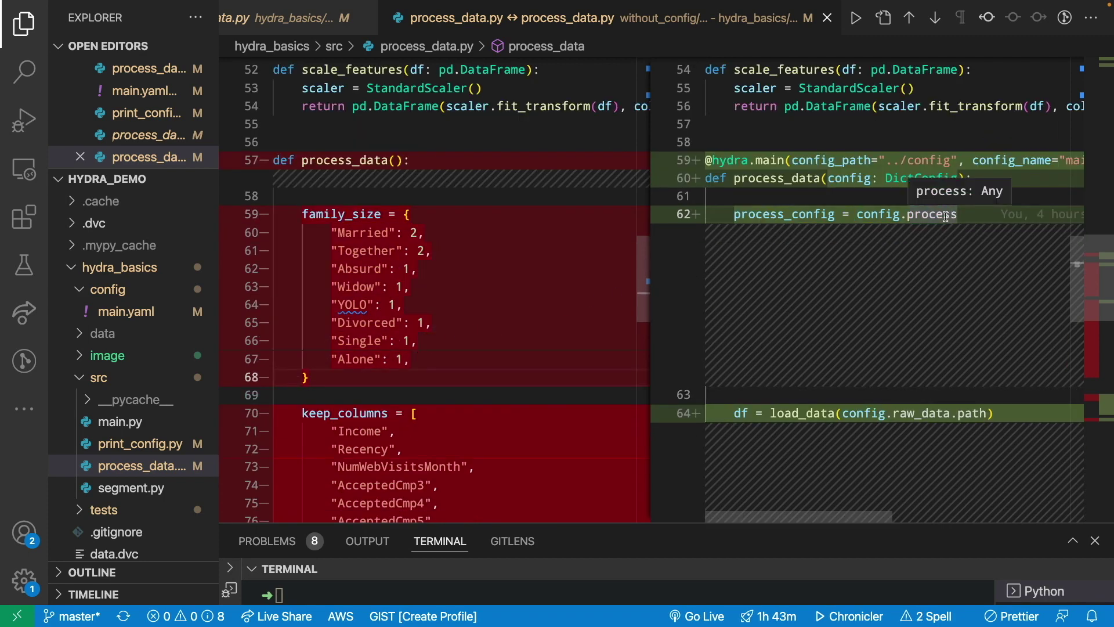
mouse_move(877, 215)
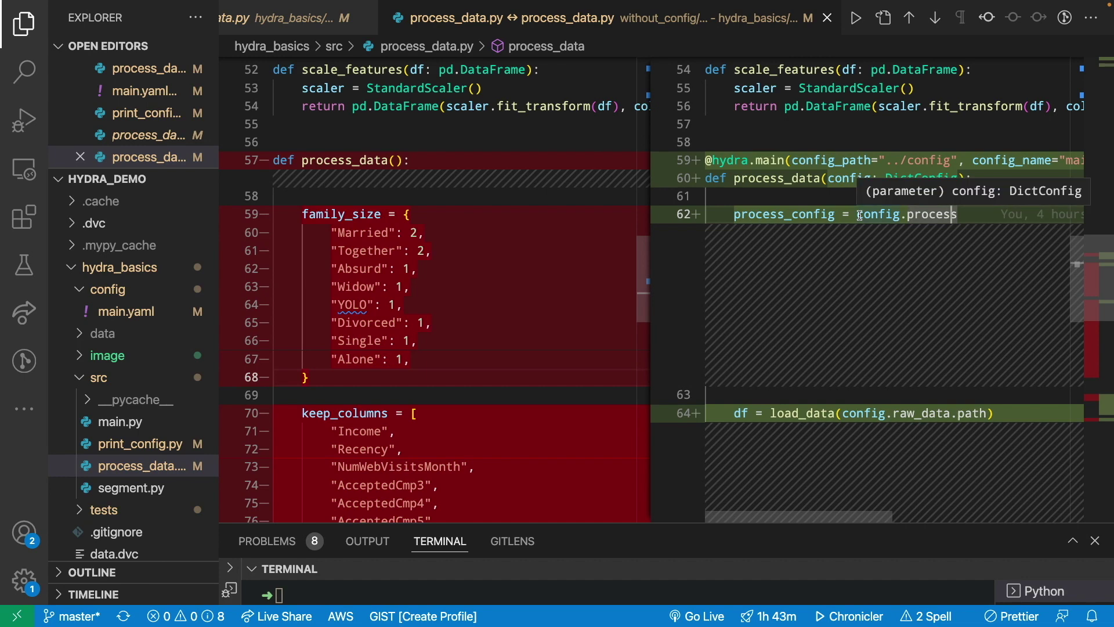
double_click(771, 217)
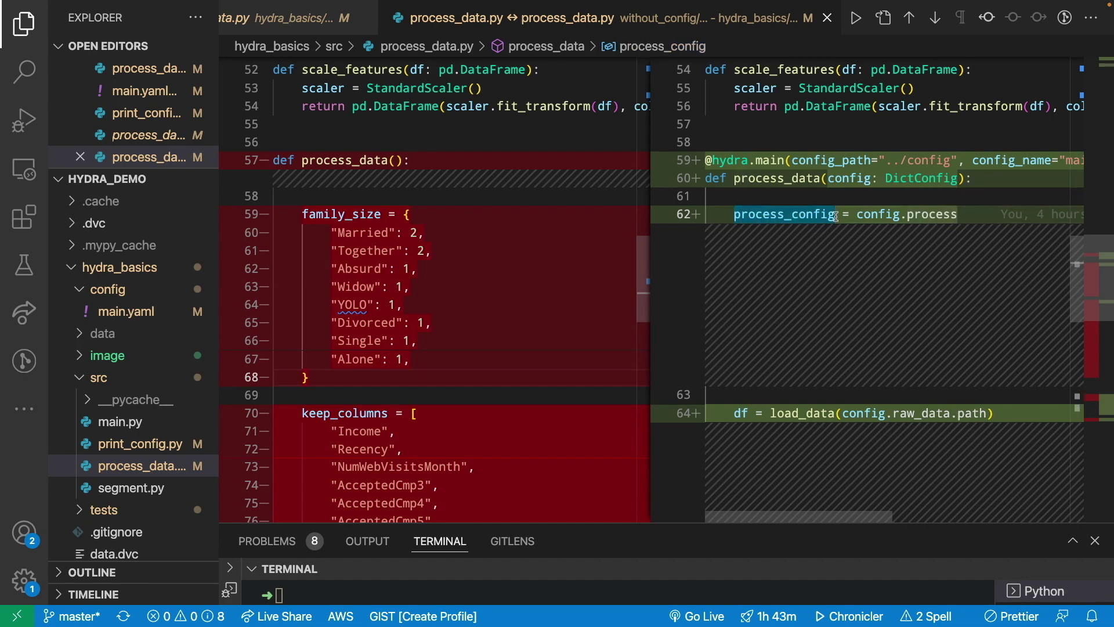
click(719, 386)
scroll(719, 387, down, 1)
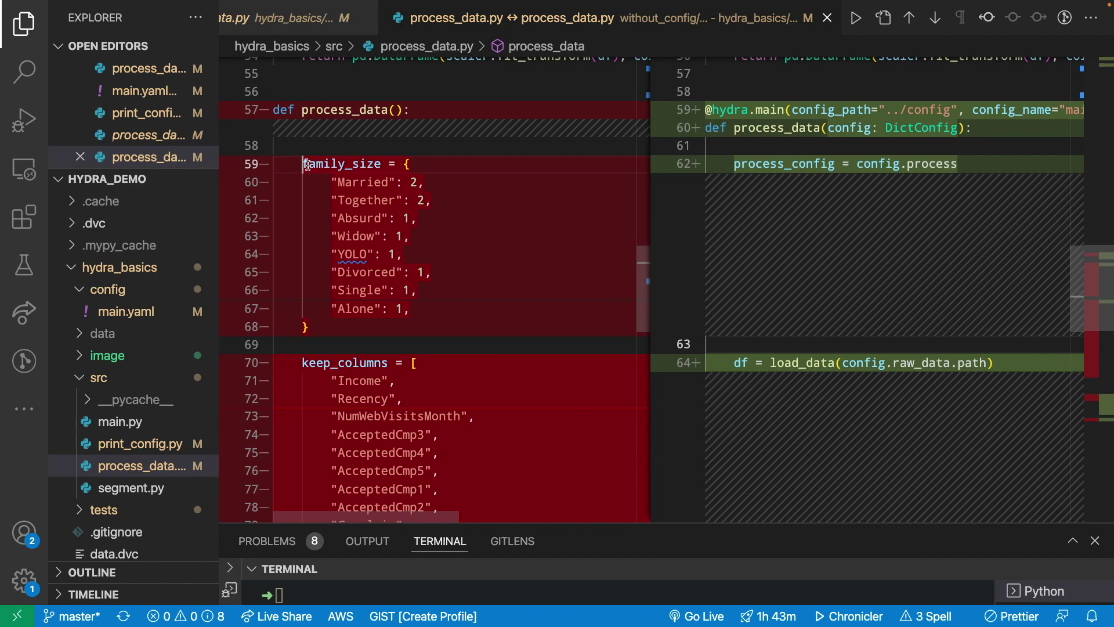
drag(302, 165, 393, 165)
scroll(387, 164, down, 3)
scroll(386, 165, down, 6)
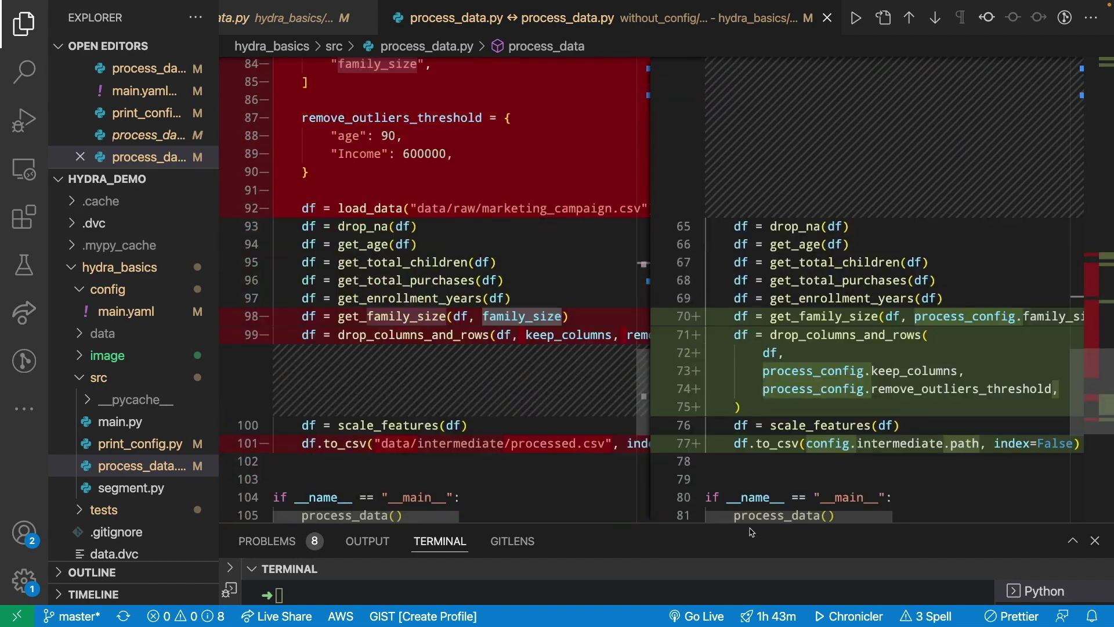
scroll(728, 520, right, 3)
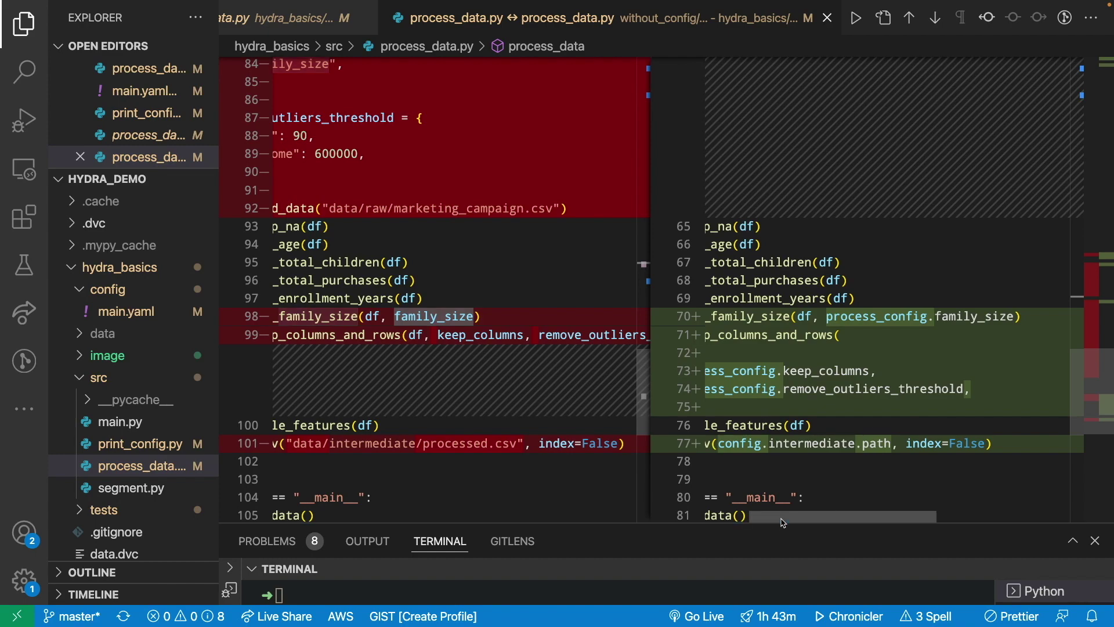
scroll(731, 428, up, 6)
scroll(732, 428, left, 3)
scroll(731, 427, up, 3)
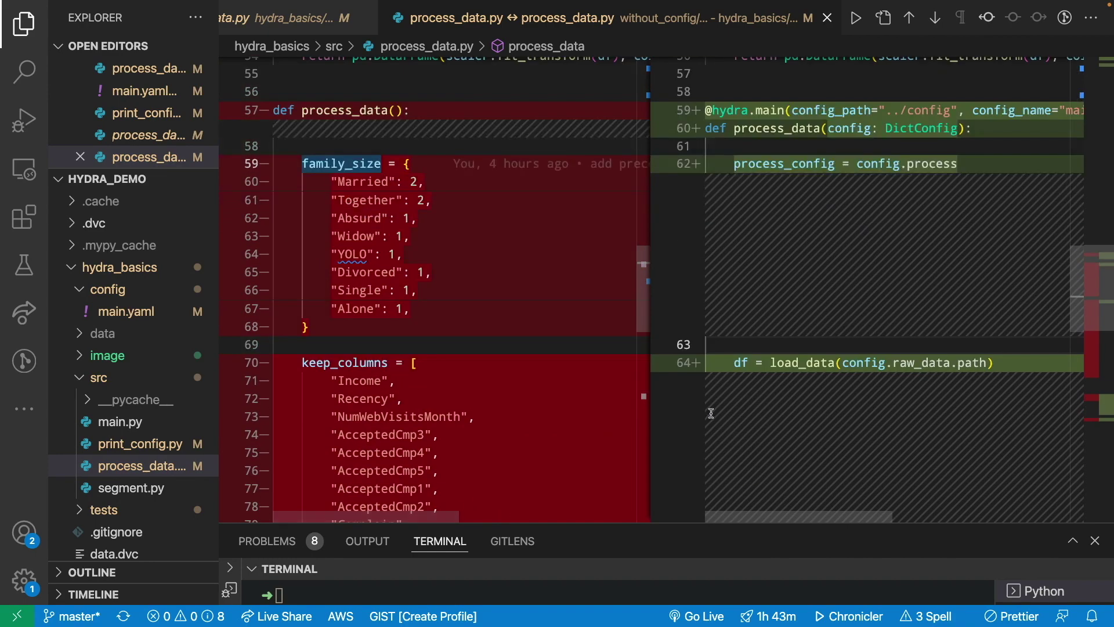
scroll(376, 344, down, 3)
scroll(430, 364, down, 2)
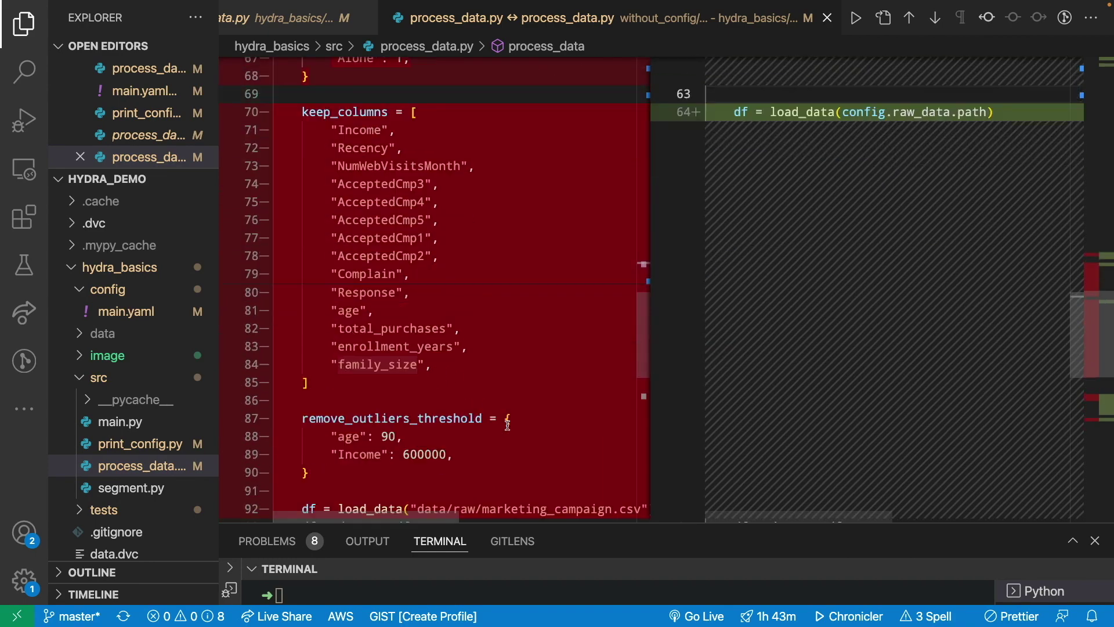
scroll(500, 416, down, 3)
scroll(775, 418, down, 5)
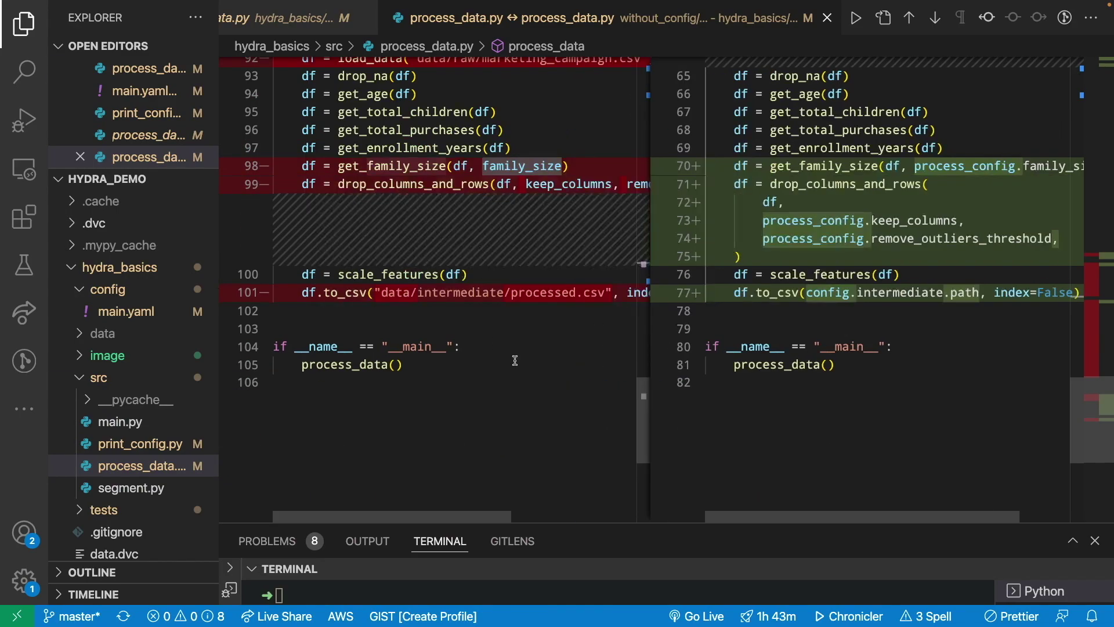